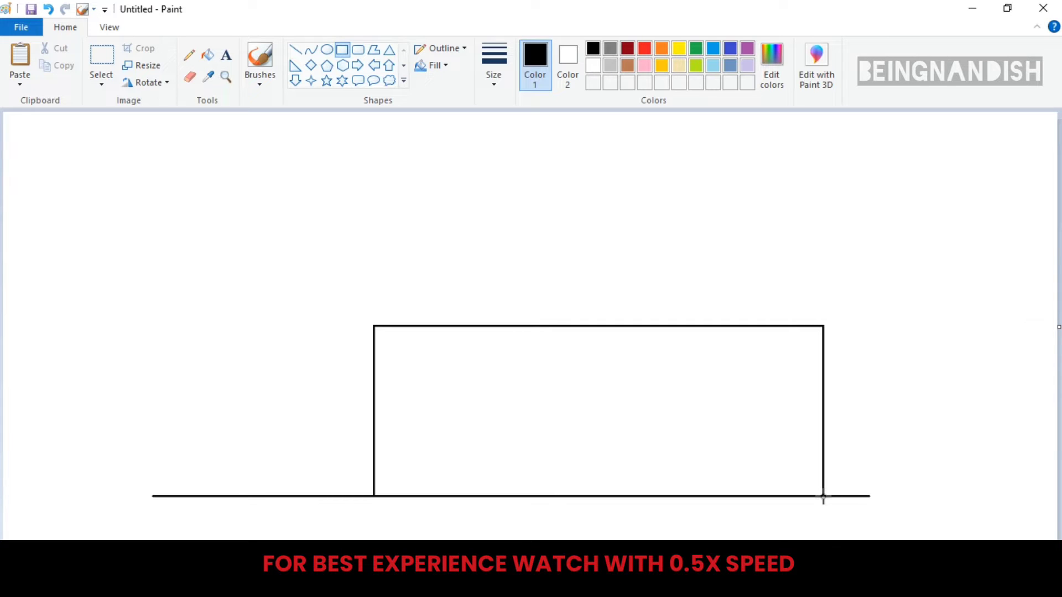
Step: Raise the top edge of the wall rectangle slightly and draw a triangular gable on it that slightly overhangs both wall edges
{"action": "left_click_drag", "start_coordinate": [599, 326], "coordinate": [599, 318]}
{"action": "left_click", "coordinate": [872, 372]}
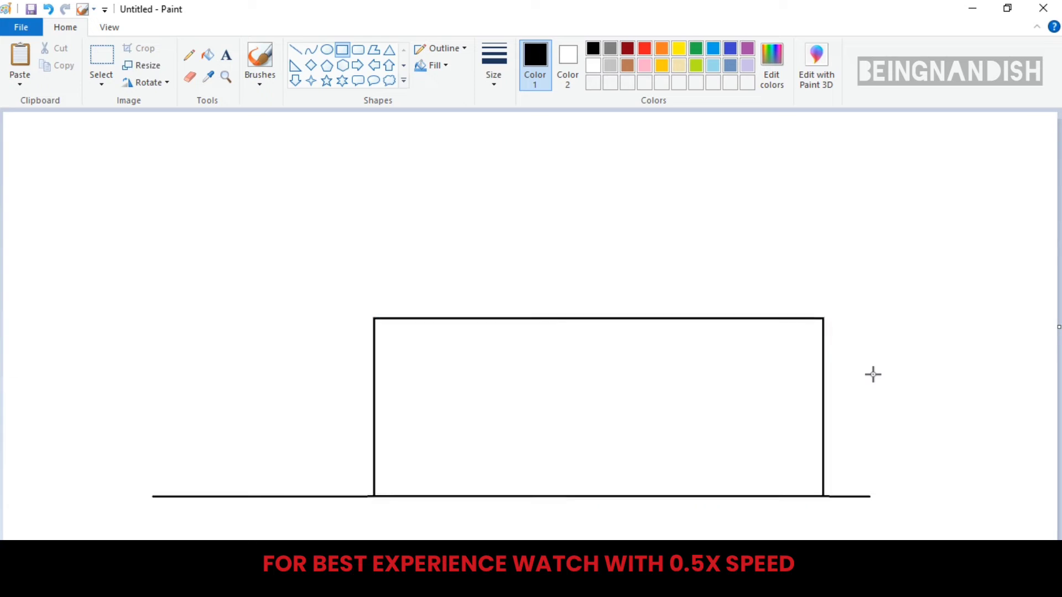
{"action": "left_click", "coordinate": [389, 50]}
{"action": "left_click_drag", "start_coordinate": [335, 140], "coordinate": [846, 318]}
{"action": "left_click_drag", "start_coordinate": [334, 230], "coordinate": [368, 233]}
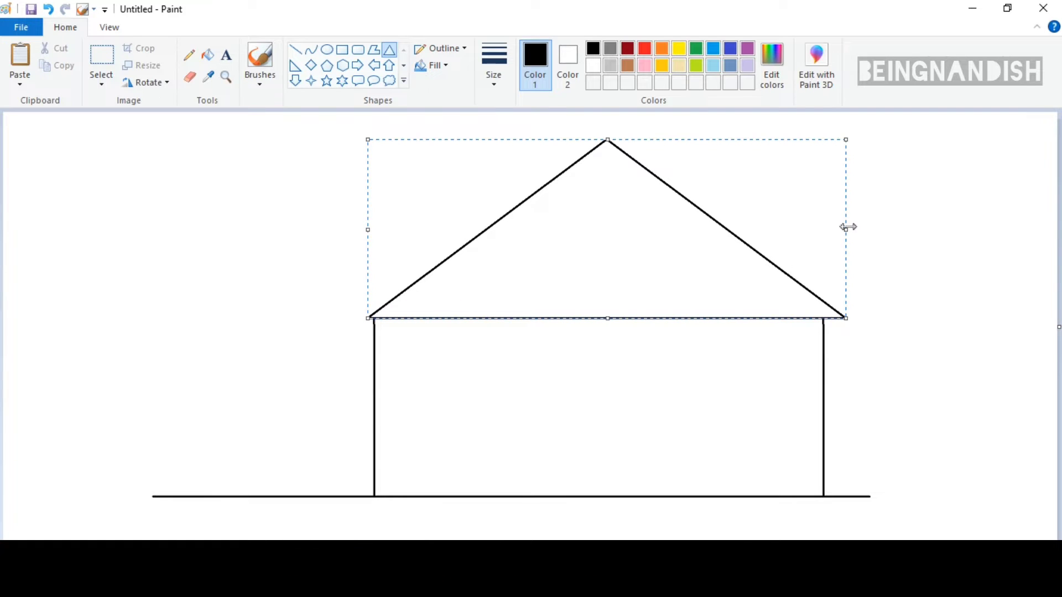
{"action": "left_click_drag", "start_coordinate": [846, 229], "coordinate": [830, 227]}
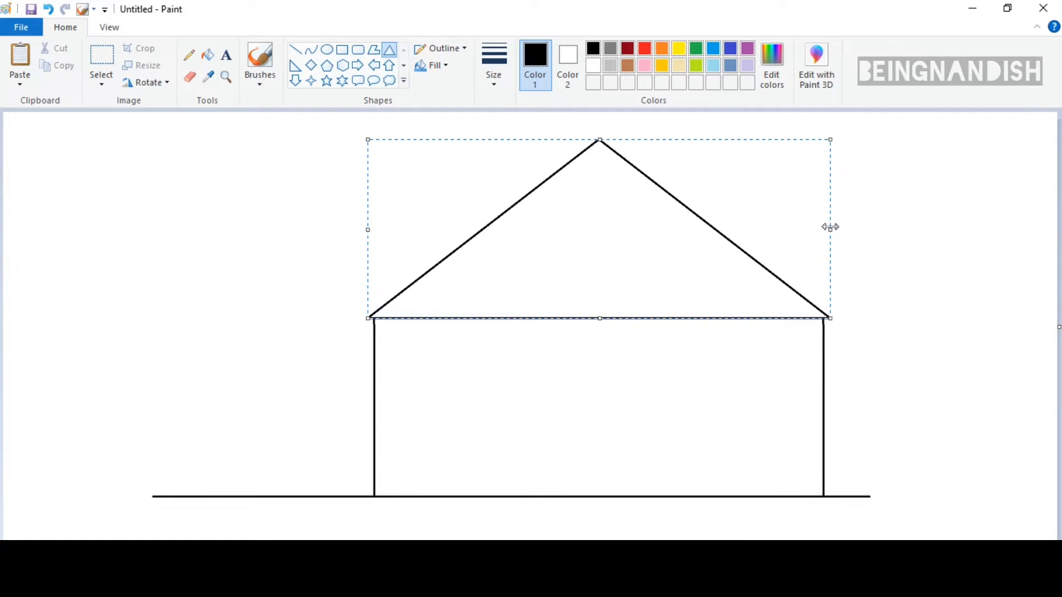
{"action": "left_click", "coordinate": [869, 226]}
Step: Draw two parallel lines above the gable's right slope and close them at the eave with short lines back to the wall
{"action": "left_click", "coordinate": [296, 52]}
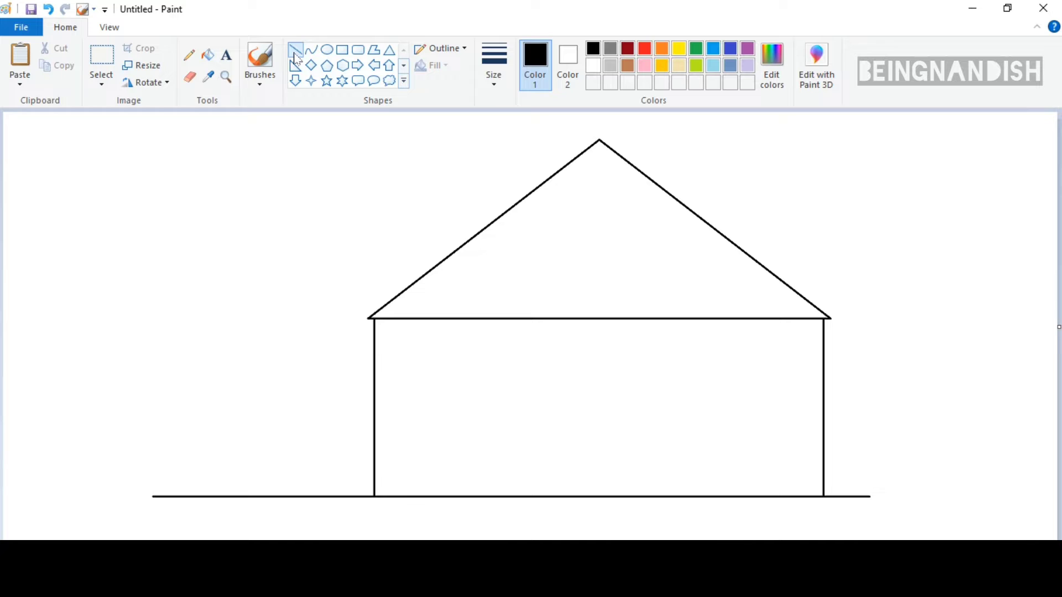
{"action": "left_click_drag", "start_coordinate": [599, 127], "coordinate": [848, 319]}
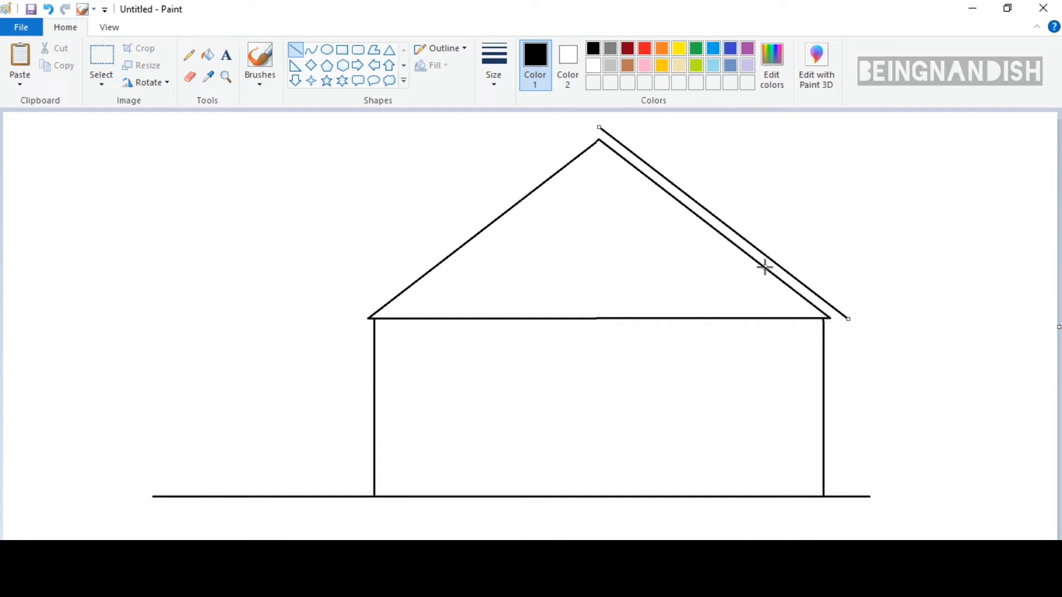
{"action": "left_click_drag", "start_coordinate": [763, 263], "coordinate": [771, 256]}
{"action": "left_click_drag", "start_coordinate": [850, 316], "coordinate": [825, 330]}
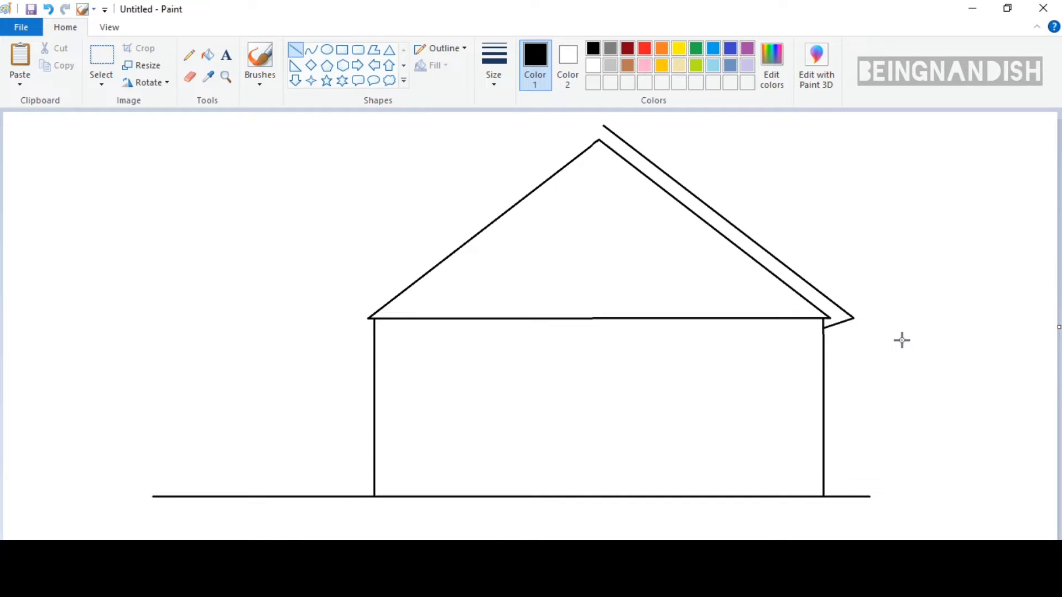
{"action": "left_click_drag", "start_coordinate": [604, 115], "coordinate": [853, 309]}
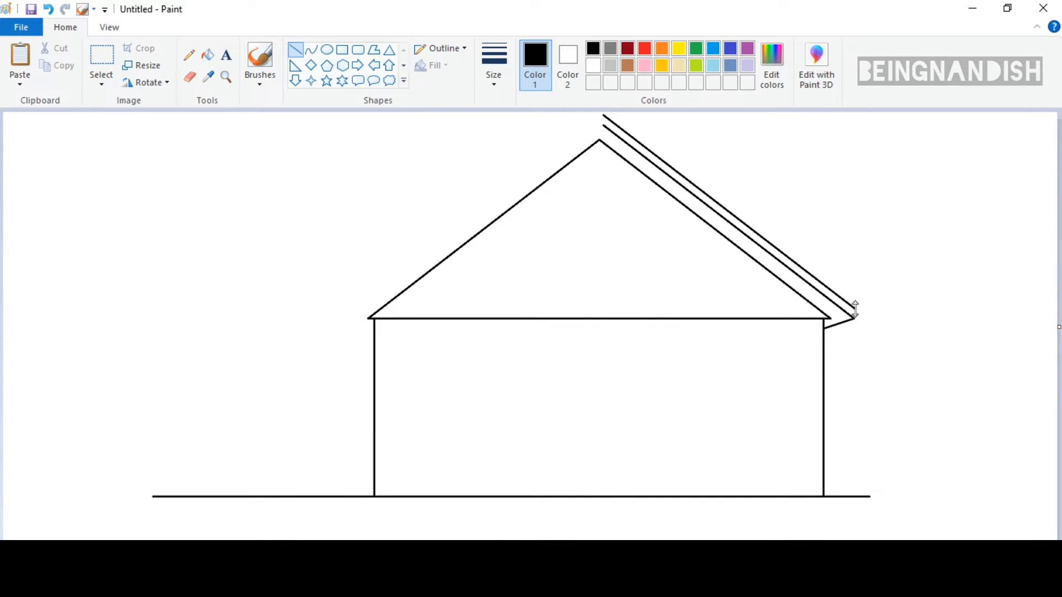
{"action": "left_click", "coordinate": [913, 319]}
Step: Draw two matching parallel lines above the gable's left slope, running from the peak past the left wall
{"action": "left_click_drag", "start_coordinate": [603, 114], "coordinate": [335, 316]}
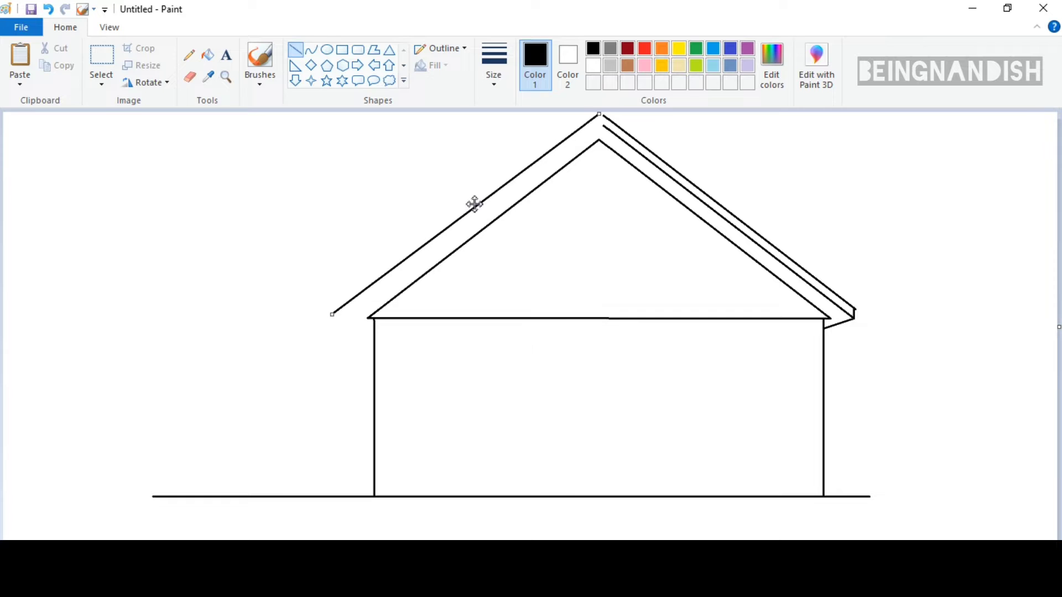
{"action": "left_click_drag", "start_coordinate": [603, 127], "coordinate": [335, 324]}
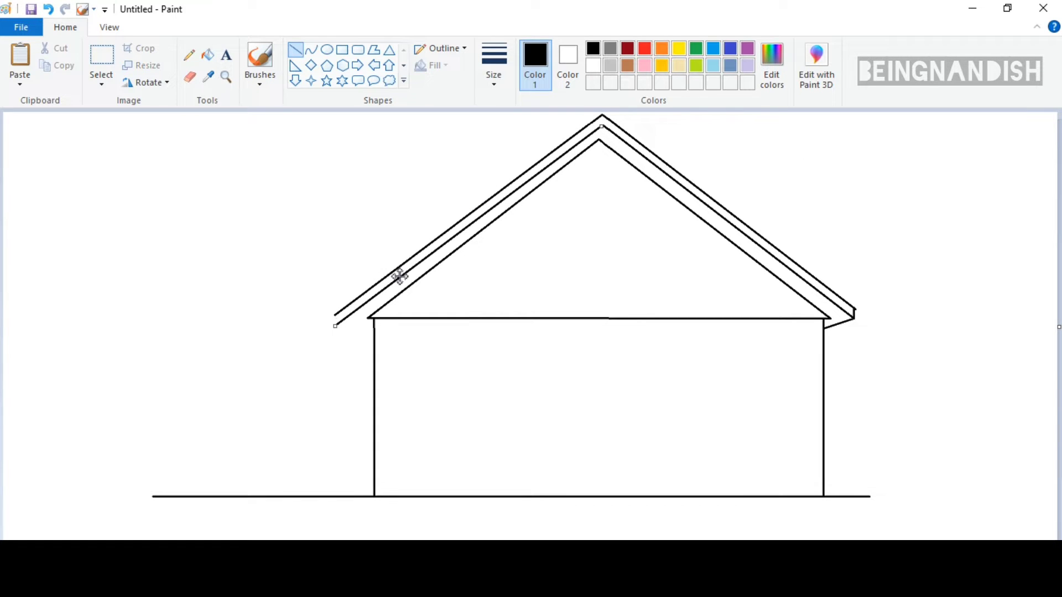
{"action": "left_click", "coordinate": [330, 218]}
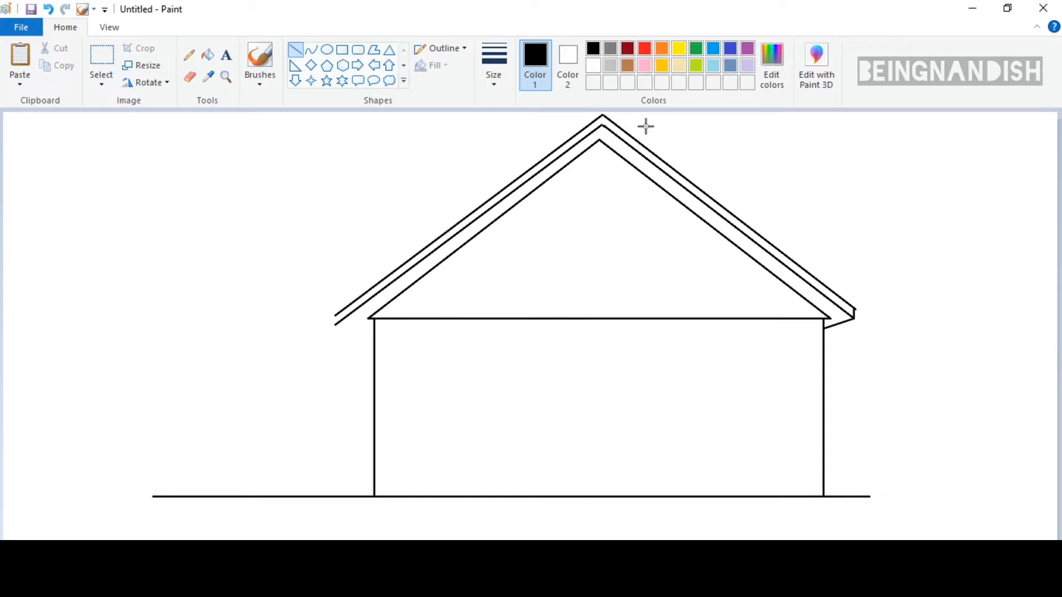
Step: Erase the overlong lower ends of the left slope lines and close the end with a short vertical line
{"action": "left_click", "coordinate": [189, 77]}
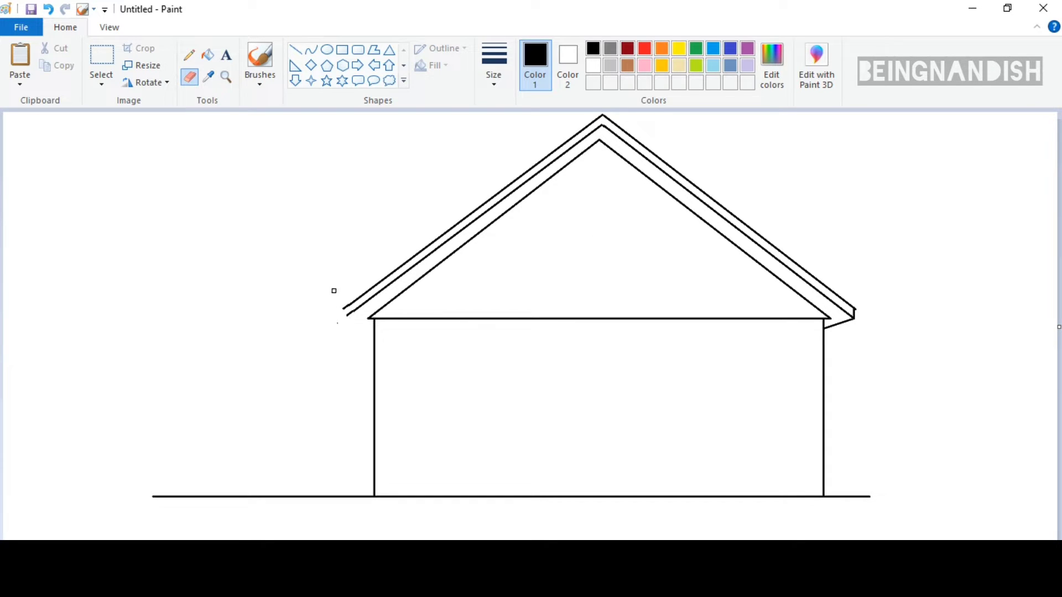
{"action": "left_click", "coordinate": [295, 50]}
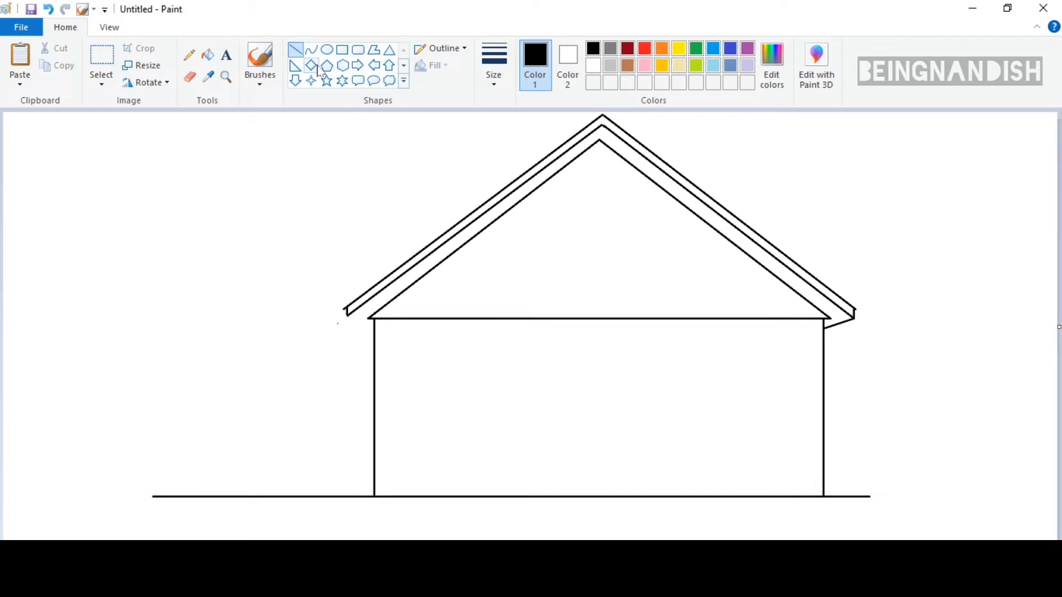
{"action": "left_click", "coordinate": [189, 77]}
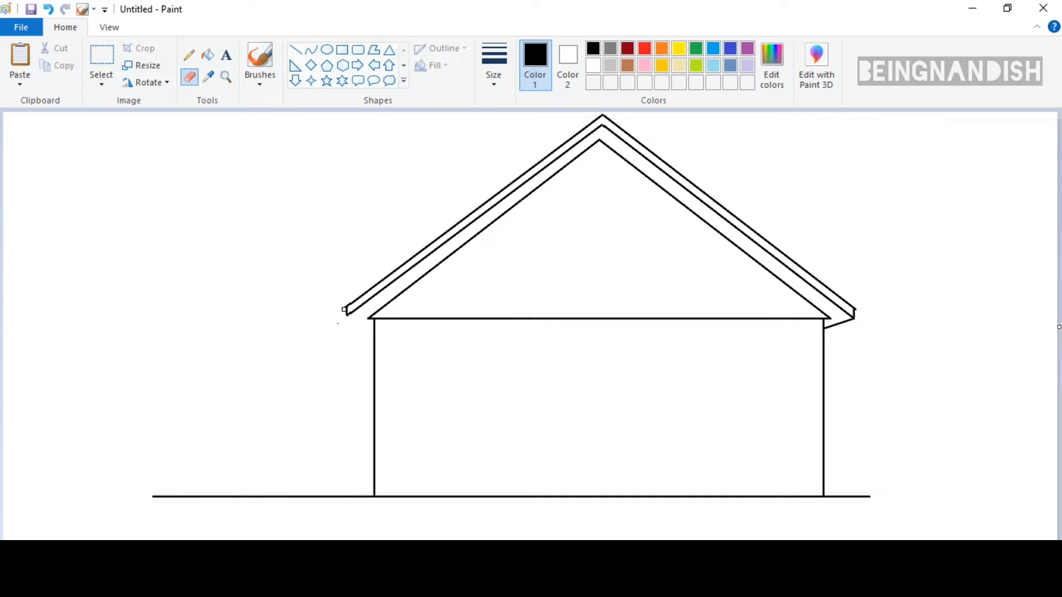
Step: Draw a white horizontal line just below the gable's base to thin the black line between gable and wall
{"action": "left_click", "coordinate": [295, 50]}
{"action": "left_click", "coordinate": [593, 65]}
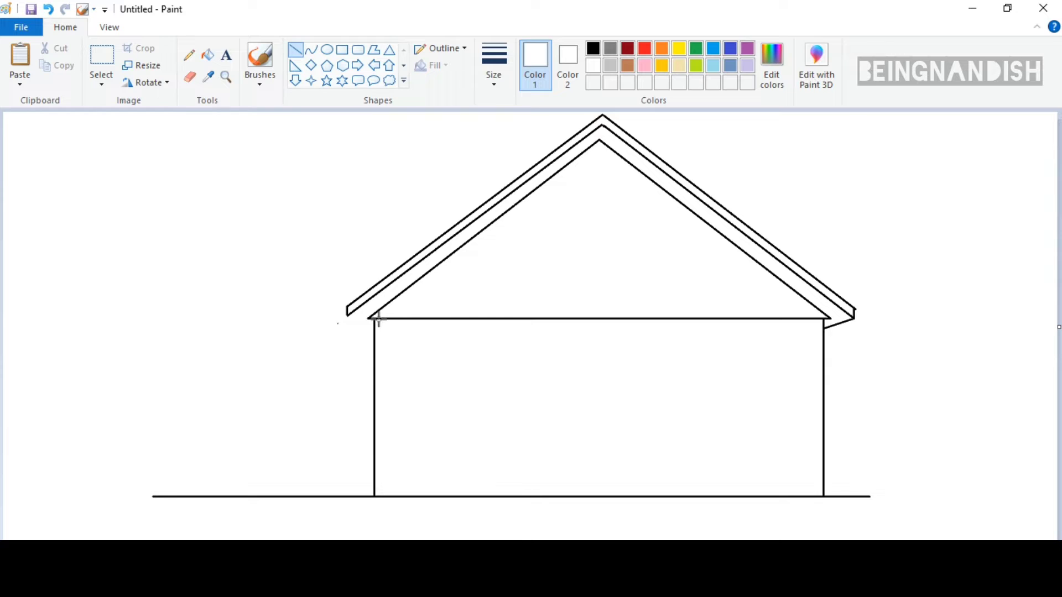
{"action": "left_click_drag", "start_coordinate": [378, 320], "coordinate": [819, 372]}
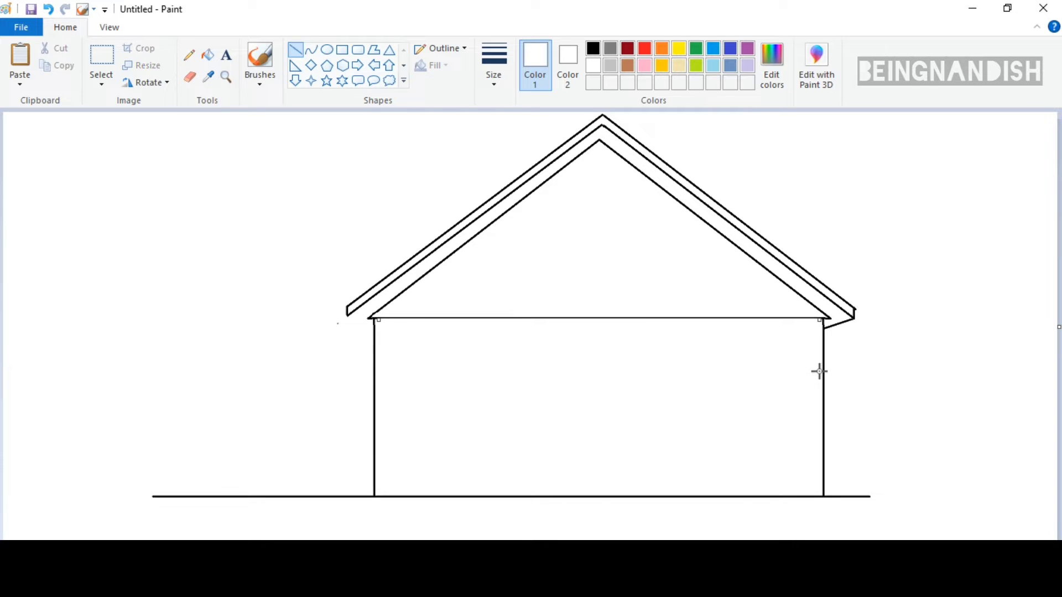
{"action": "left_click", "coordinate": [929, 401]}
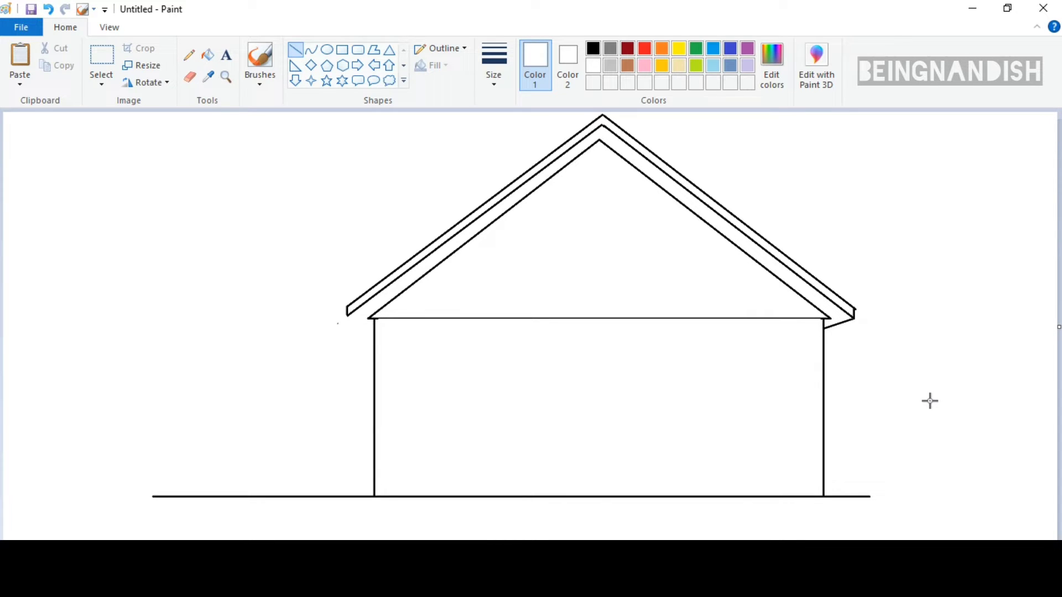
Step: Draw two parallel black horizontal lines outward from the gable roof's left eave for the side wing and close their outer end
{"action": "left_click", "coordinate": [591, 49]}
{"action": "left_click_drag", "start_coordinate": [349, 317], "coordinate": [140, 360]}
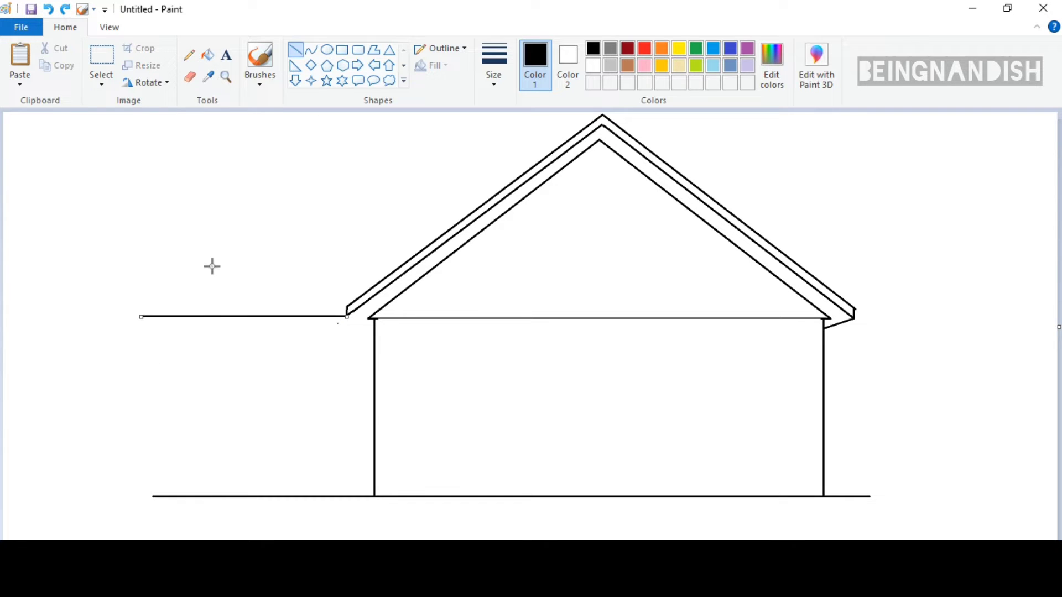
{"action": "left_click_drag", "start_coordinate": [346, 308], "coordinate": [138, 357]}
{"action": "left_click", "coordinate": [186, 218]}
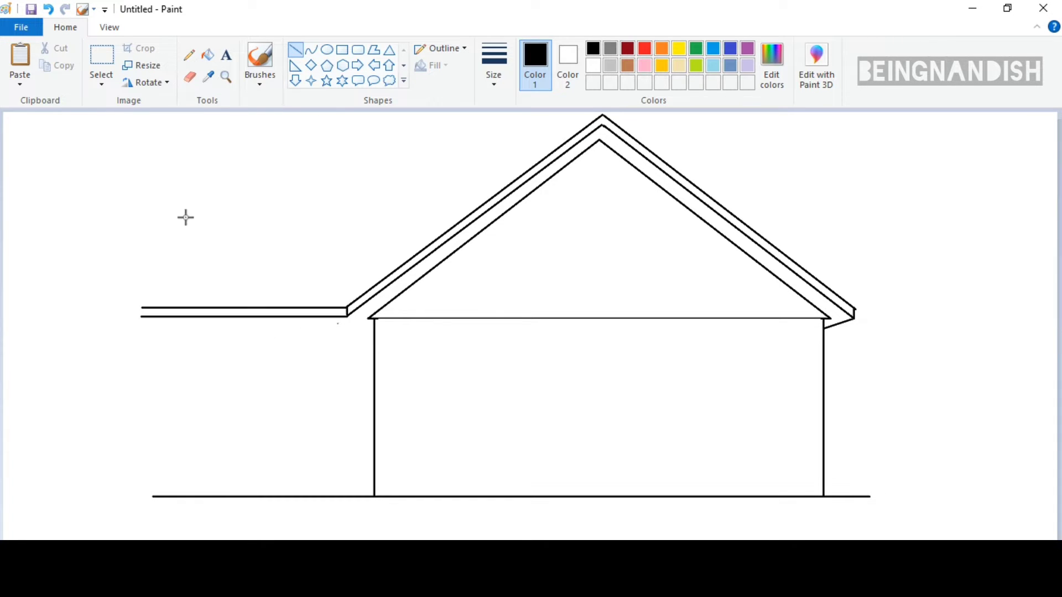
{"action": "left_click_drag", "start_coordinate": [142, 313], "coordinate": [142, 316]}
Step: Draw the slanted underside of the side wing's eave and a pair of vertical post lines at each end down to the ground
{"action": "left_click_drag", "start_coordinate": [347, 317], "coordinate": [359, 324]}
{"action": "mouse_move", "coordinate": [359, 324]}
{"action": "left_mouse_down"}
{"action": "mouse_move", "coordinate": [158, 324]}
{"action": "mouse_move", "coordinate": [197, 494]}
{"action": "left_mouse_up"}
{"action": "left_click", "coordinate": [231, 440]}
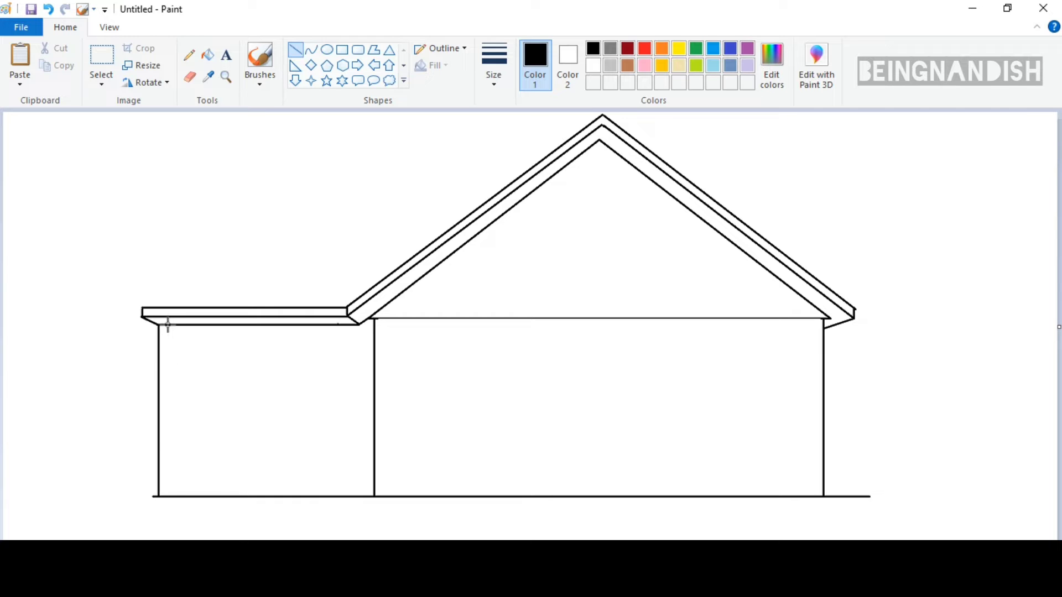
{"action": "left_click_drag", "start_coordinate": [168, 325], "coordinate": [167, 496]}
{"action": "left_click", "coordinate": [322, 409]}
{"action": "left_click_drag", "start_coordinate": [361, 324], "coordinate": [391, 492]}
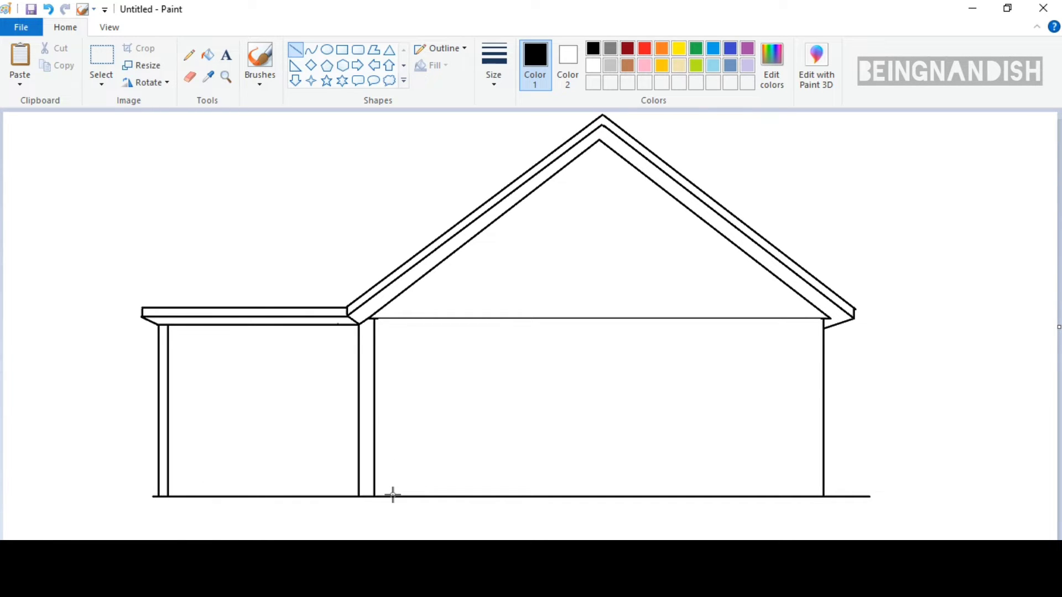
Step: Draw the slanted left edge of the rear roof and place a horizontally mirrored copy of it behind the gable's right slope
{"action": "left_click_drag", "start_coordinate": [155, 308], "coordinate": [249, 157]}
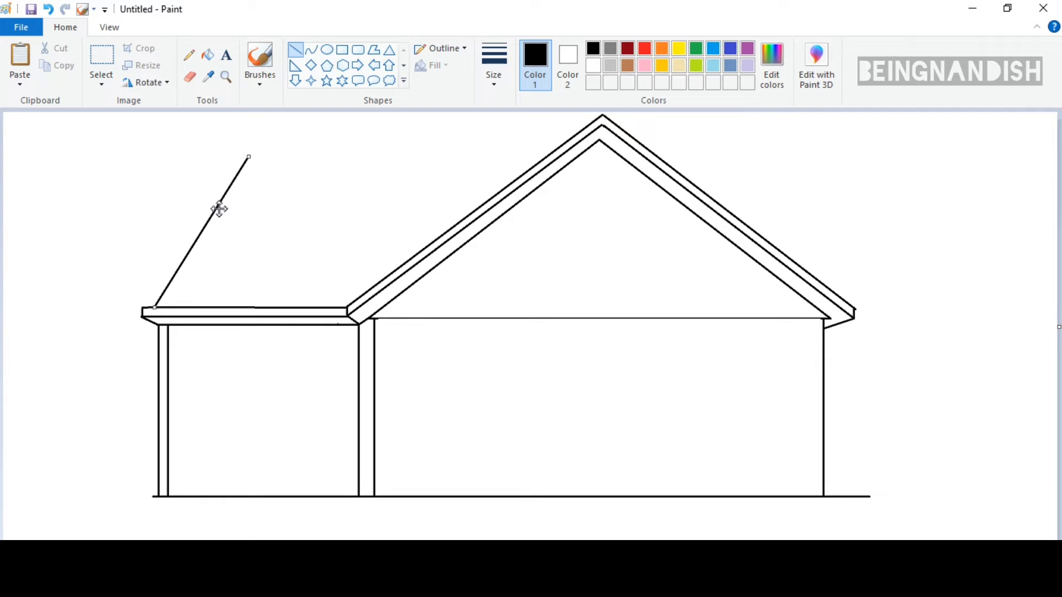
{"action": "left_click_drag", "start_coordinate": [219, 209], "coordinate": [170, 183]}
{"action": "left_click", "coordinate": [101, 61]}
{"action": "left_click_drag", "start_coordinate": [86, 128], "coordinate": [221, 286]}
{"action": "right_click", "coordinate": [191, 214]}
{"action": "left_click_drag", "start_coordinate": [177, 208], "coordinate": [801, 240]}
{"action": "left_click", "coordinate": [101, 83]}
{"action": "left_click", "coordinate": [147, 224]}
{"action": "right_click", "coordinate": [82, 192]}
{"action": "mouse_move", "coordinate": [110, 308]}
{"action": "left_click", "coordinate": [241, 381]}
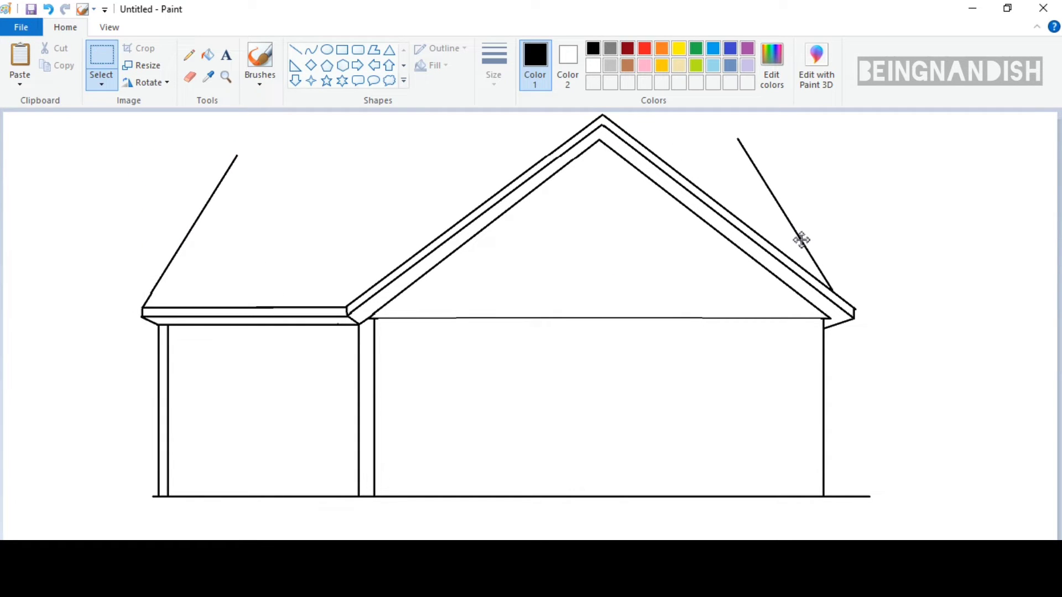
Step: Connect both slanted roof edges to the gable with horizontal ridge lines and erase the excess above the right ridge
{"action": "left_click", "coordinate": [237, 156]}
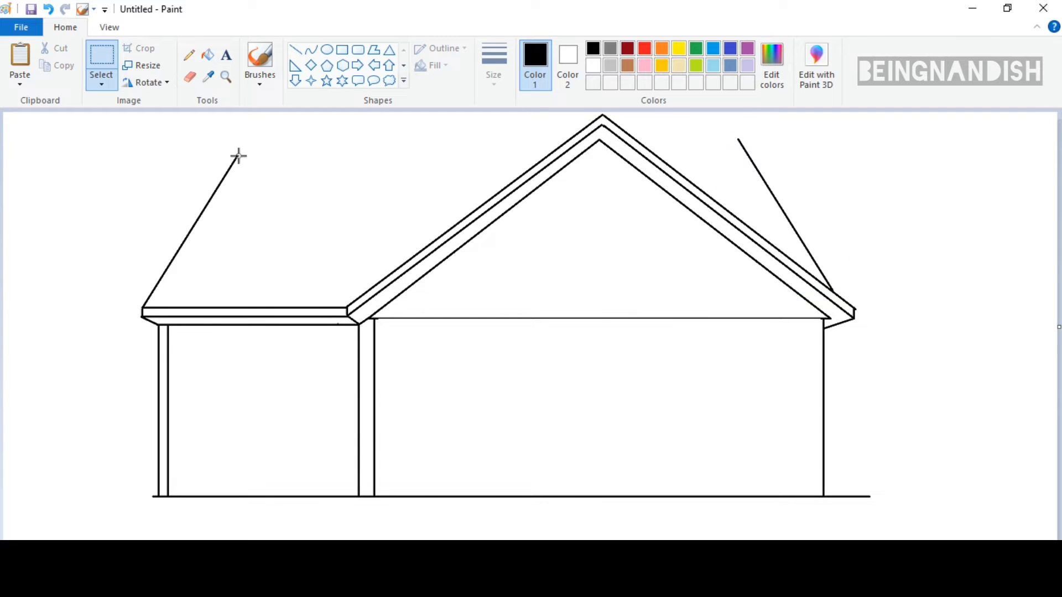
{"action": "left_click_drag", "start_coordinate": [238, 156], "coordinate": [434, 168]}
{"action": "left_click", "coordinate": [296, 50]}
{"action": "left_click_drag", "start_coordinate": [237, 156], "coordinate": [546, 189]}
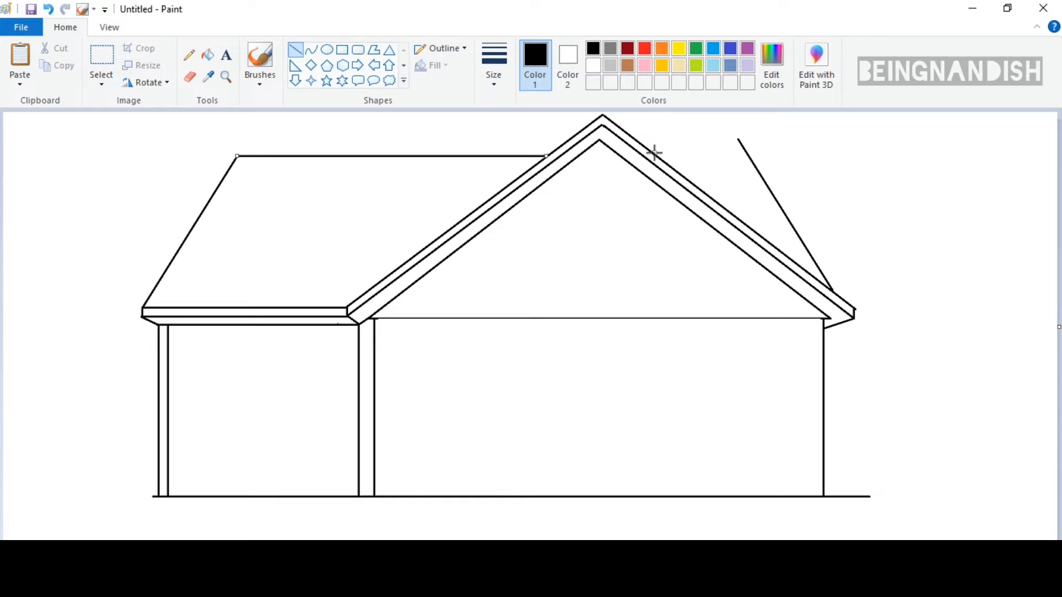
{"action": "left_click_drag", "start_coordinate": [654, 153], "coordinate": [746, 154]}
{"action": "left_click", "coordinate": [189, 77]}
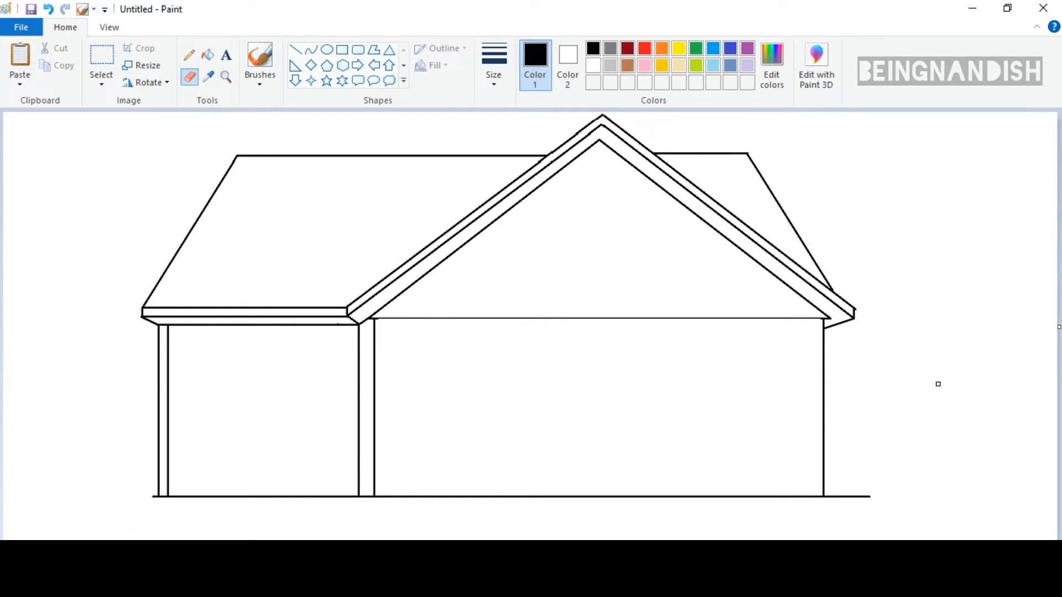
Step: Draw a tall door rectangle on the left half of the front wall, ending just above the ground line
{"action": "left_click", "coordinate": [342, 49]}
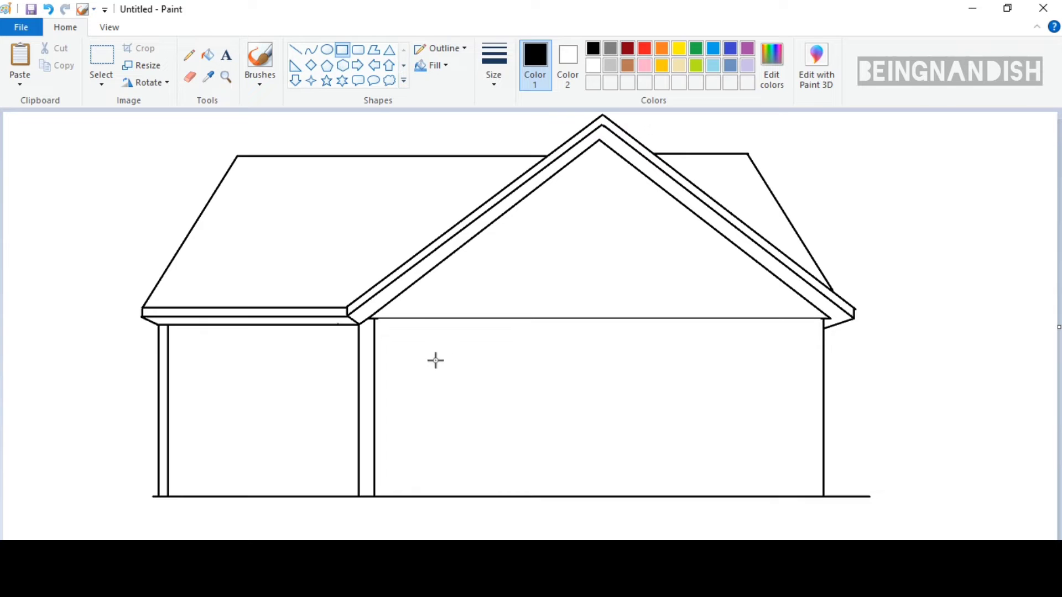
{"action": "left_click_drag", "start_coordinate": [436, 359], "coordinate": [514, 493]}
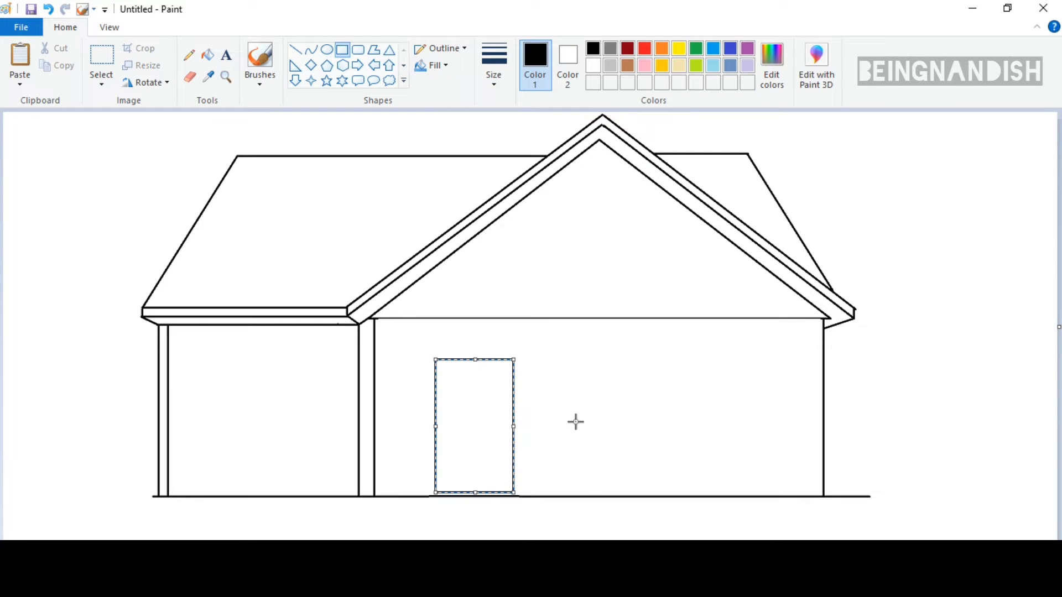
{"action": "left_click", "coordinate": [559, 406]}
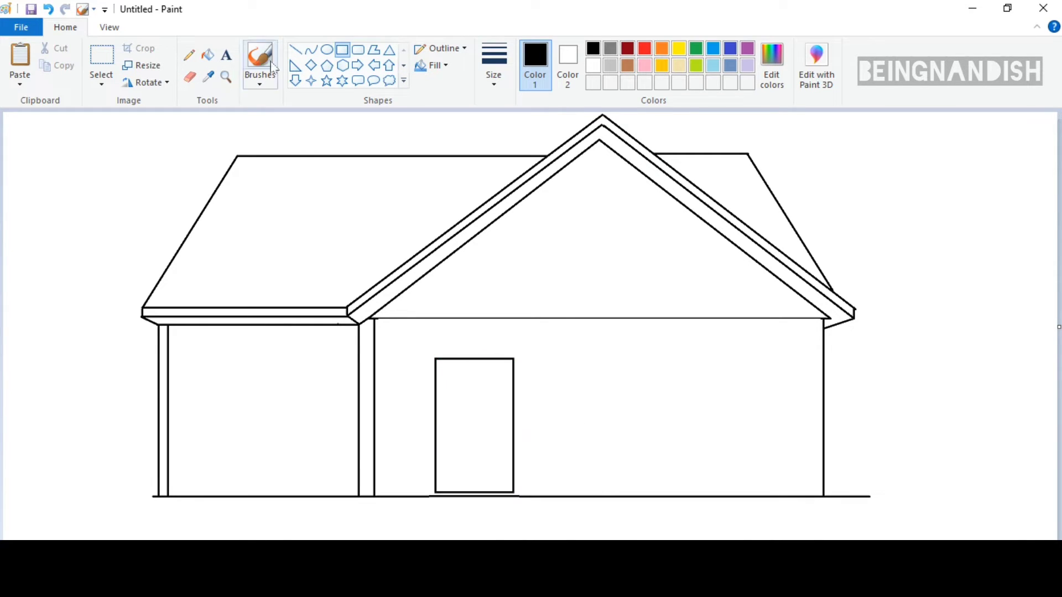
Step: Draw inner frame lines along the door's left, top and bottom edges and add a small handle near its right edge
{"action": "left_click", "coordinate": [296, 50]}
{"action": "left_click_drag", "start_coordinate": [440, 488], "coordinate": [437, 362]}
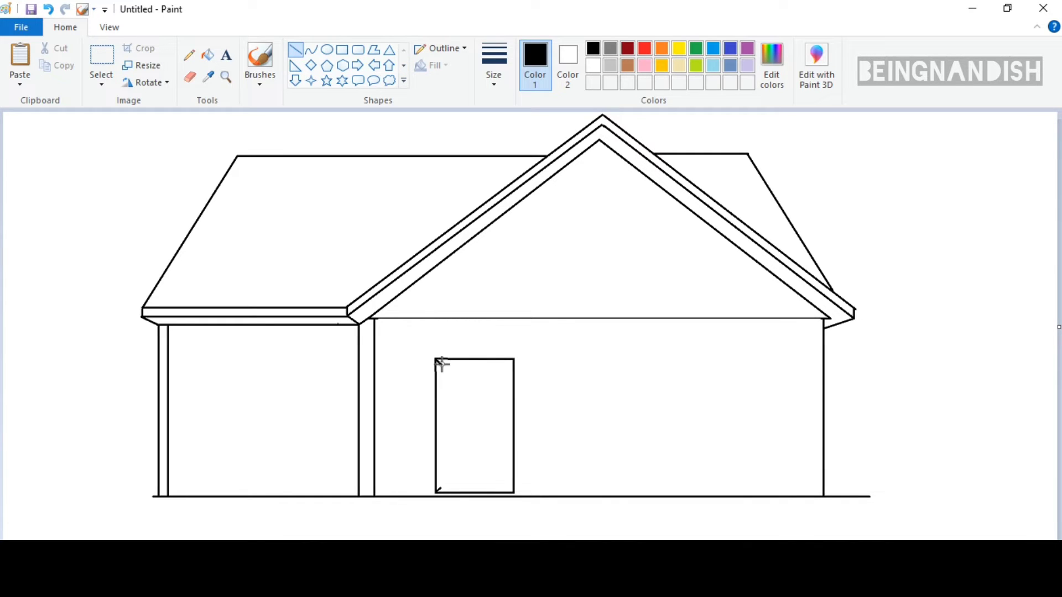
{"action": "left_click_drag", "start_coordinate": [442, 363], "coordinate": [513, 363]}
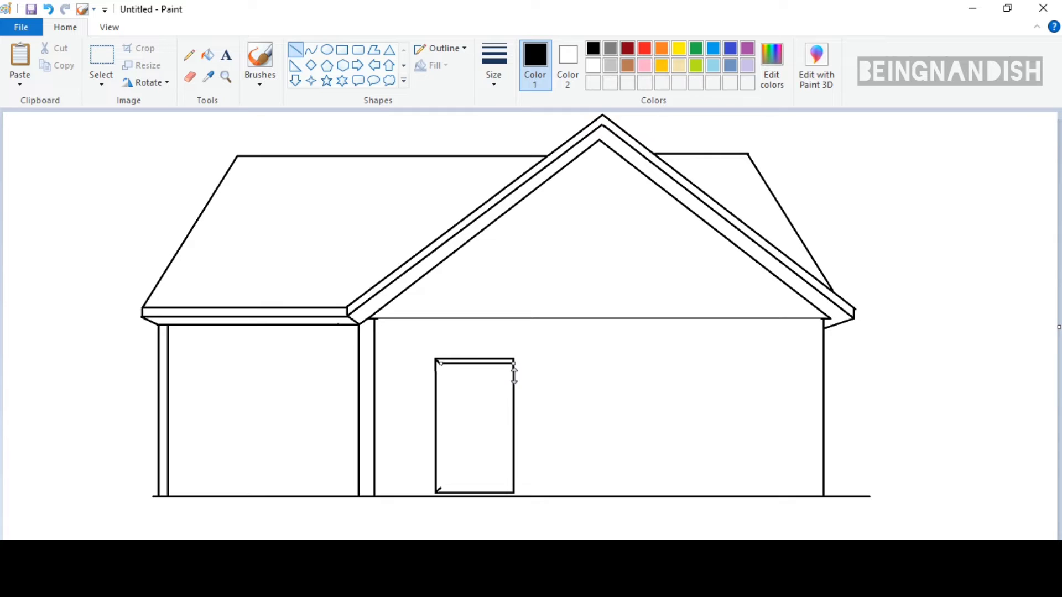
{"action": "left_click", "coordinate": [453, 365]}
{"action": "mouse_move", "coordinate": [440, 365]}
{"action": "left_mouse_down"}
{"action": "mouse_move", "coordinate": [470, 486]}
{"action": "mouse_move", "coordinate": [514, 501]}
{"action": "left_mouse_up"}
{"action": "left_click", "coordinate": [470, 487]}
{"action": "left_click", "coordinate": [610, 449]}
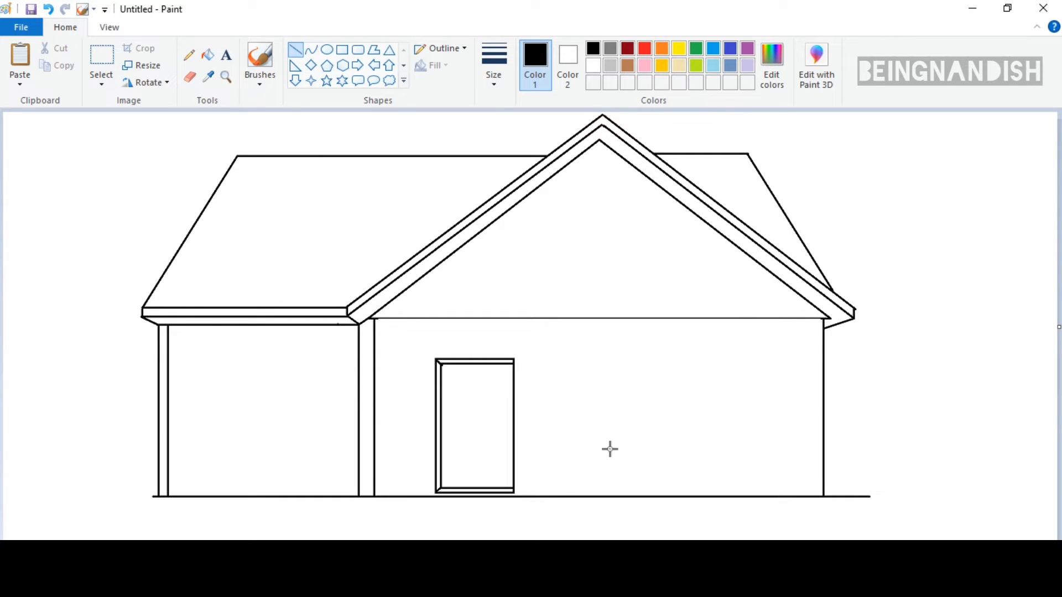
{"action": "left_click", "coordinate": [358, 50]}
{"action": "left_click_drag", "start_coordinate": [504, 431], "coordinate": [507, 430]}
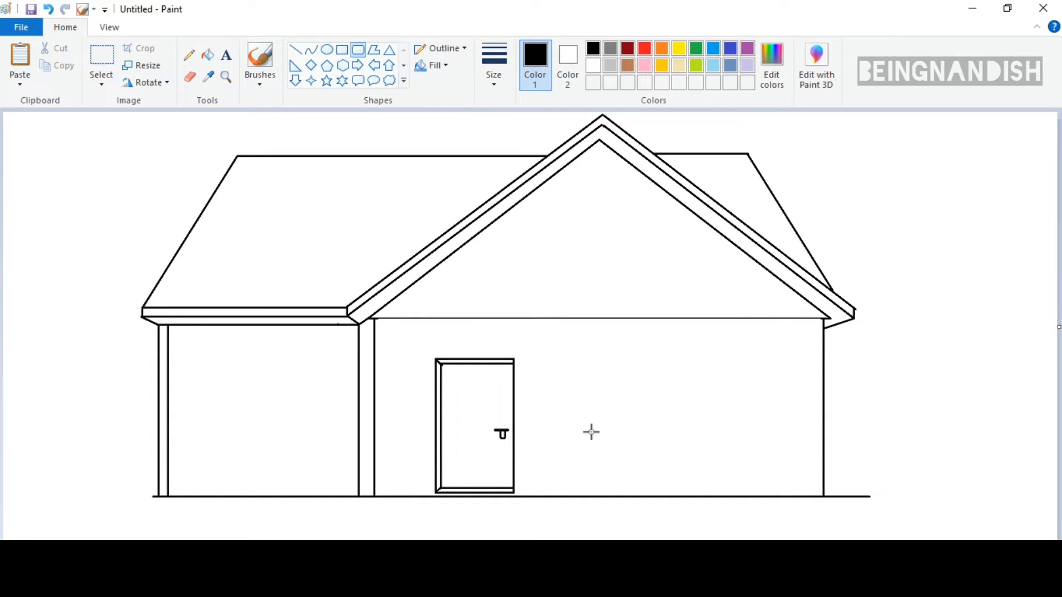
Step: Draw a wide window rectangle on the wall beside the door, shift it slightly right, and draw a smaller frame rectangle inside it
{"action": "left_click", "coordinate": [342, 50]}
{"action": "mouse_move", "coordinate": [602, 370]}
{"action": "left_mouse_down"}
{"action": "mouse_move", "coordinate": [665, 428]}
{"action": "mouse_move", "coordinate": [742, 453]}
{"action": "left_mouse_up"}
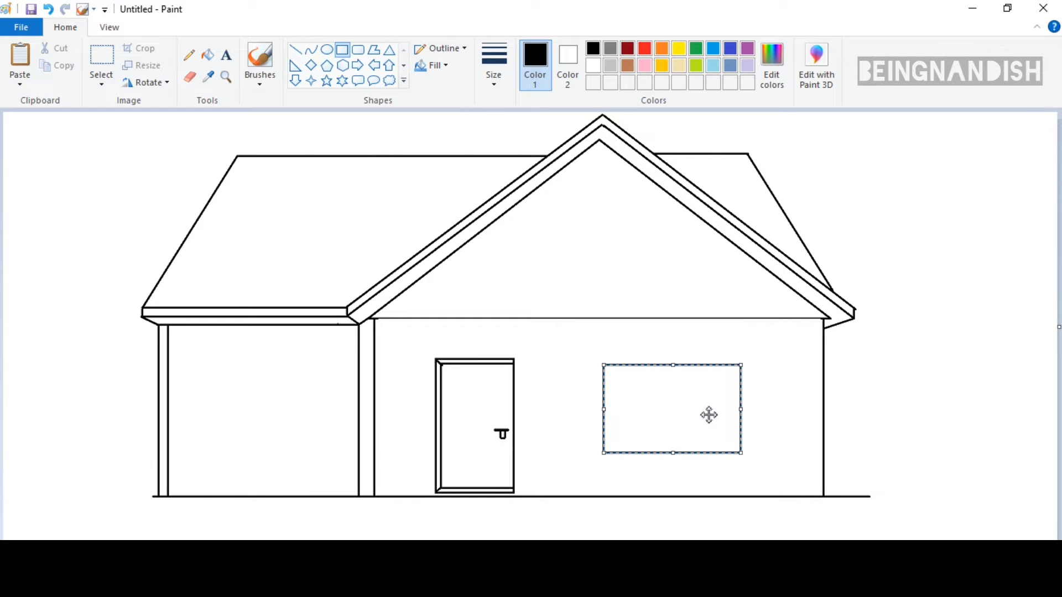
{"action": "left_click_drag", "start_coordinate": [709, 415], "coordinate": [720, 413]}
{"action": "left_click", "coordinate": [801, 383]}
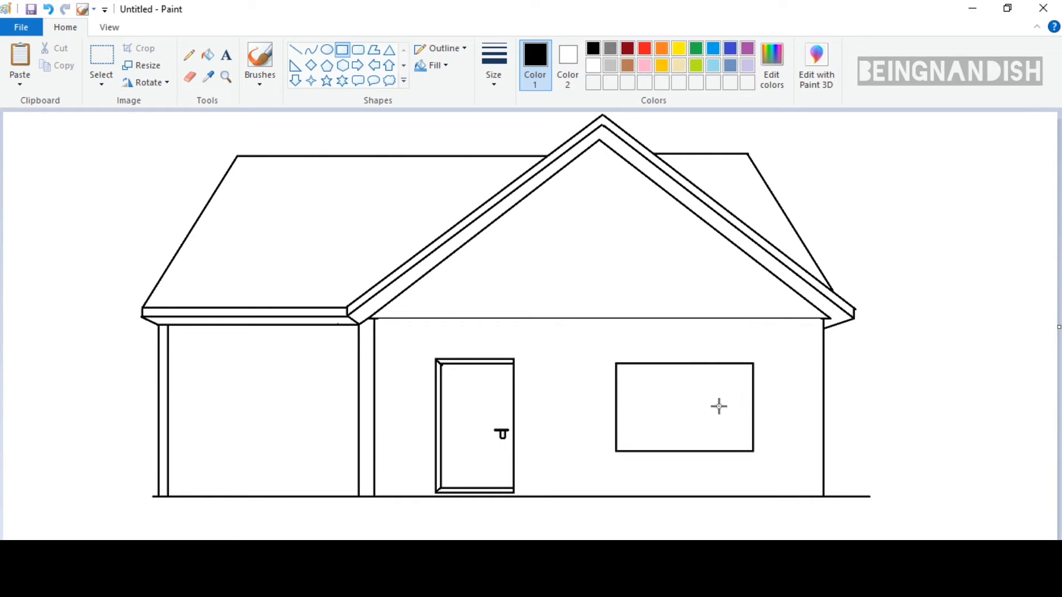
{"action": "left_click_drag", "start_coordinate": [623, 367], "coordinate": [748, 447]}
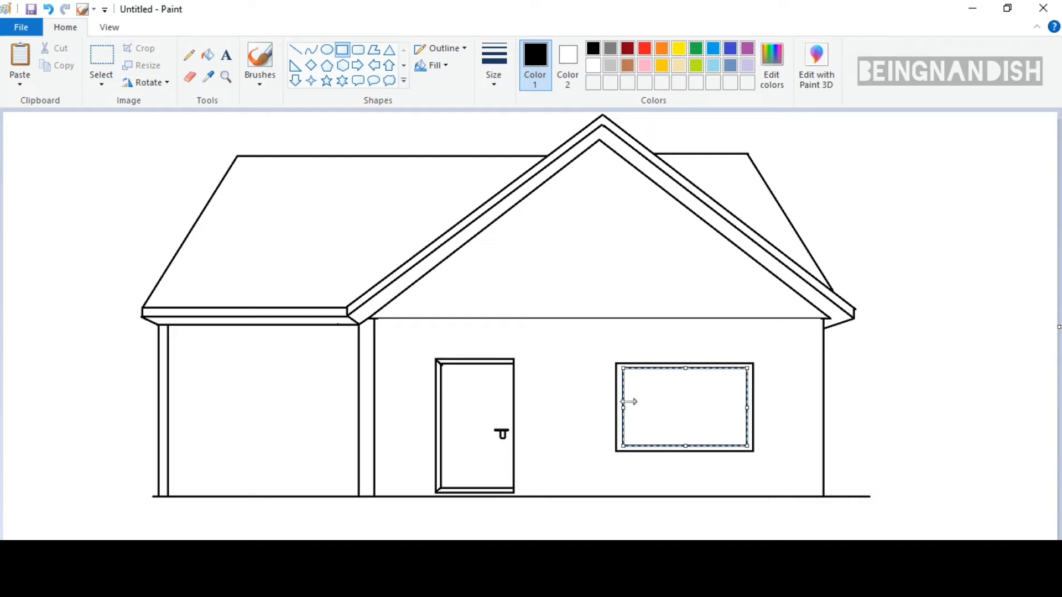
Step: Draw a narrow full-height vertical bar inside the window's inner frame and shift it right to about one third of the width
{"action": "left_click", "coordinate": [784, 419]}
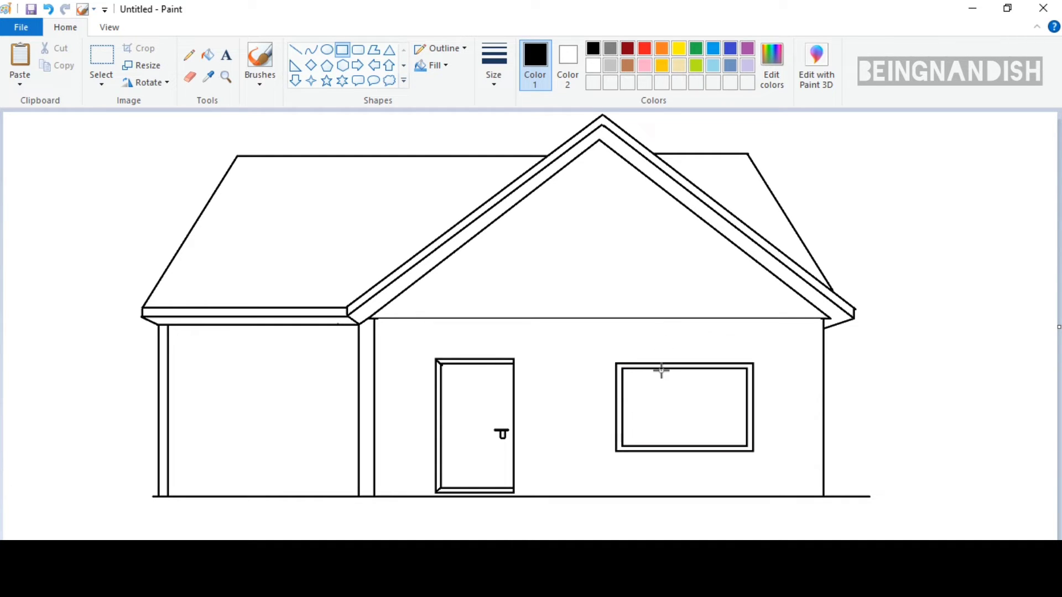
{"action": "left_click", "coordinate": [109, 27]}
{"action": "left_click", "coordinate": [20, 61]}
{"action": "scroll", "coordinate": [684, 203], "scroll_direction": "right", "scroll_amount": 5}
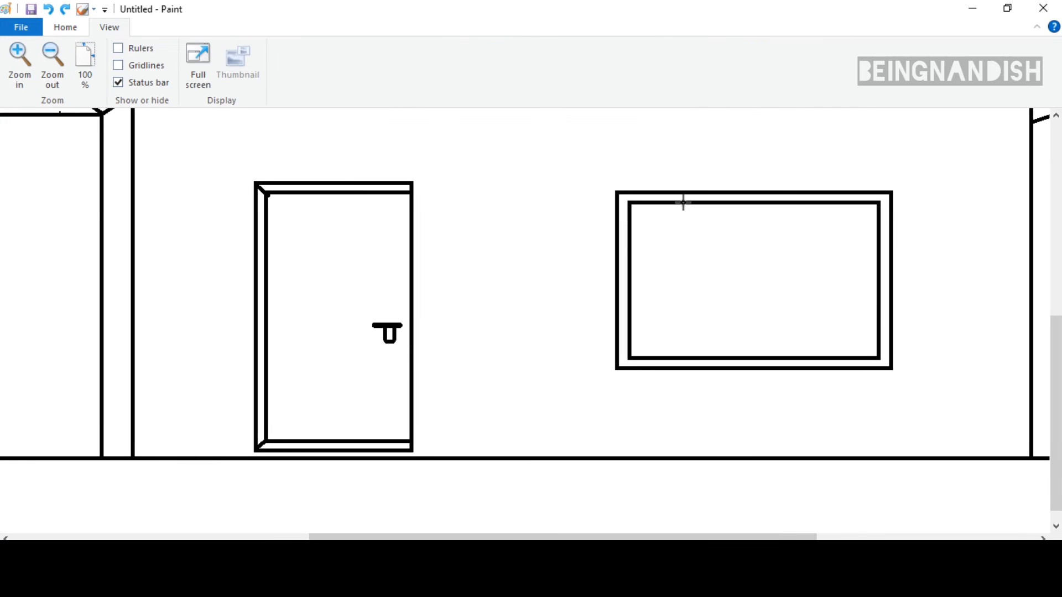
{"action": "left_click_drag", "start_coordinate": [693, 202], "coordinate": [704, 357]}
{"action": "key", "text": "Right"}
{"action": "key", "text": "Right"}
{"action": "key", "text": "Right"}
{"action": "key", "text": "Right"}
{"action": "key", "text": "Right"}
{"action": "key", "text": "Right"}
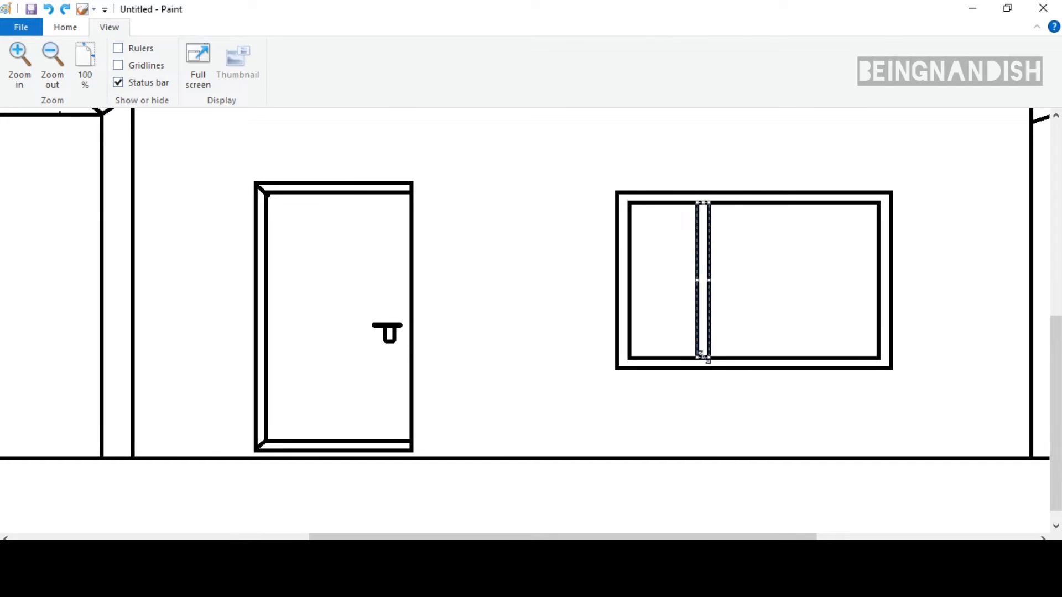
{"action": "key", "text": "Right"}
{"action": "key", "text": "Right"}
{"action": "key", "text": "Right"}
{"action": "key", "text": "Right"}
{"action": "key", "text": "Right"}
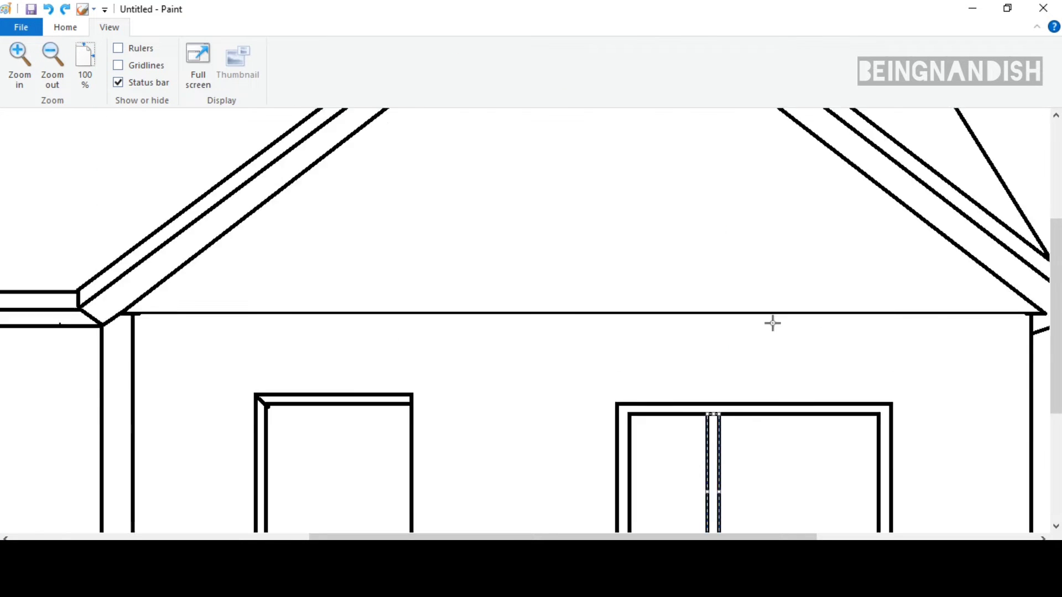
{"action": "scroll", "coordinate": [771, 321], "scroll_direction": "up", "scroll_amount": 2}
{"action": "left_click", "coordinate": [762, 357]}
Step: Copy the window's vertical bar and place the duplicate further right, dividing the window into three equal panes
{"action": "left_click", "coordinate": [69, 28]}
{"action": "left_click_drag", "start_coordinate": [702, 305], "coordinate": [727, 471]}
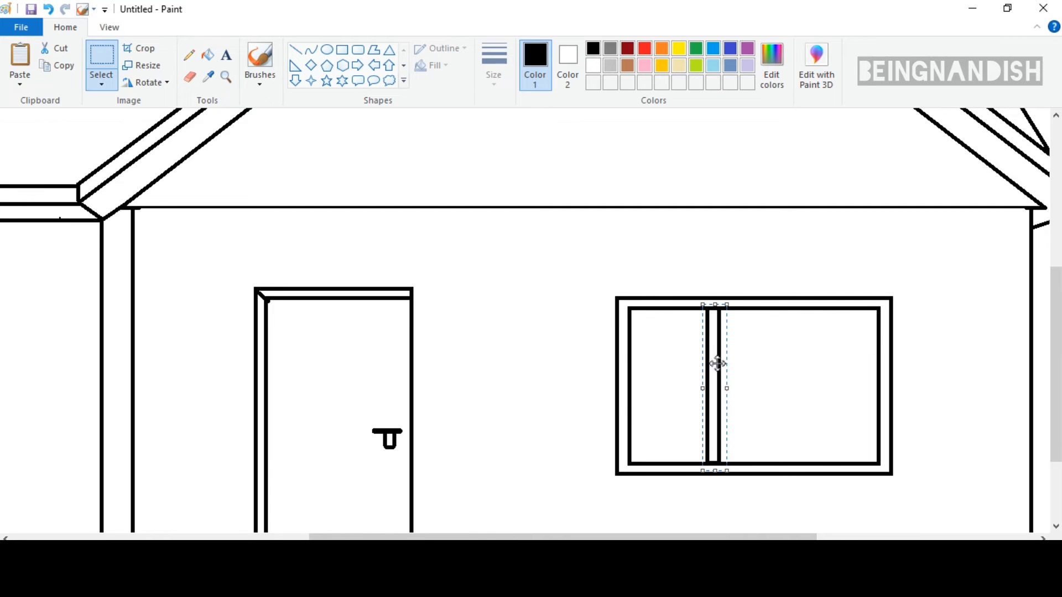
{"action": "right_click", "coordinate": [707, 349]}
{"action": "left_click", "coordinate": [739, 375]}
{"action": "right_click", "coordinate": [535, 230]}
{"action": "left_click", "coordinate": [570, 274]}
{"action": "left_click_drag", "start_coordinate": [19, 178], "coordinate": [803, 370]}
{"action": "left_click", "coordinate": [956, 376]}
Step: Draw a triangle above the window, lower its peak and widen it slightly beyond both window edges
{"action": "left_click", "coordinate": [390, 50]}
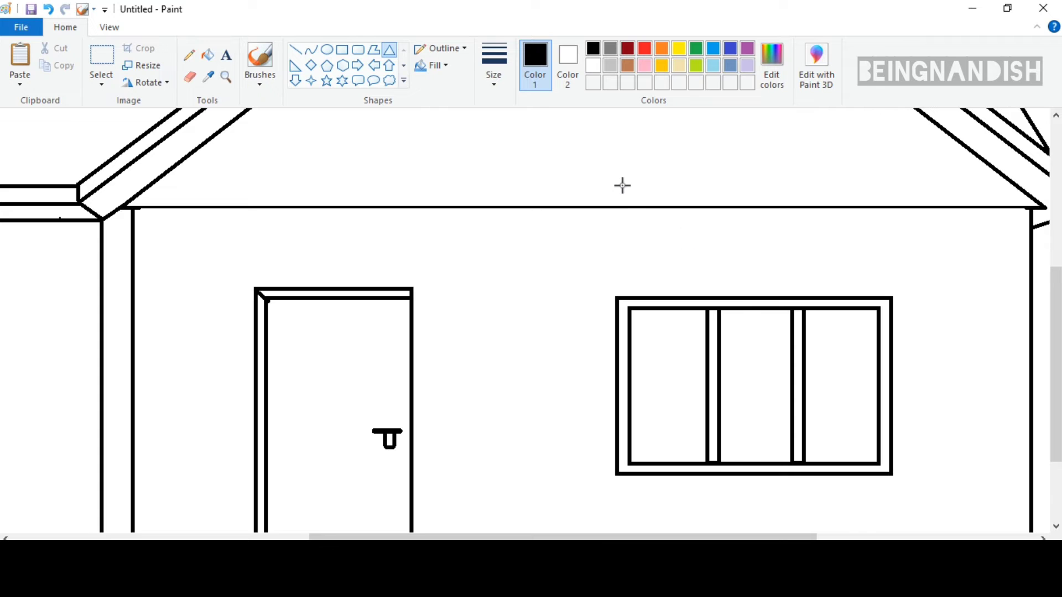
{"action": "left_click_drag", "start_coordinate": [597, 140], "coordinate": [907, 292]}
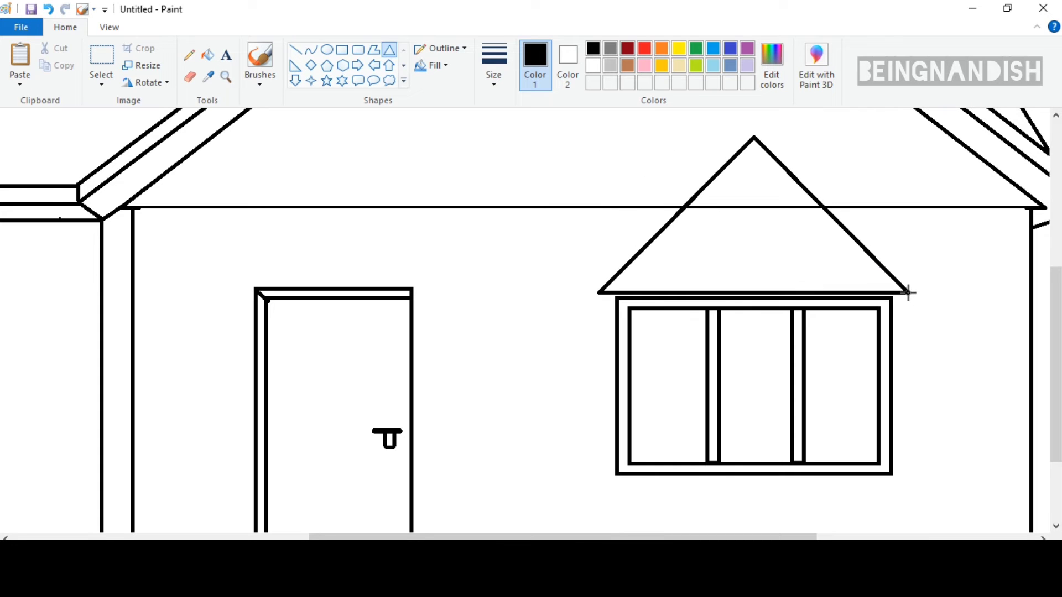
{"action": "left_click_drag", "start_coordinate": [751, 136], "coordinate": [752, 154]}
{"action": "left_click_drag", "start_coordinate": [908, 224], "coordinate": [919, 224]}
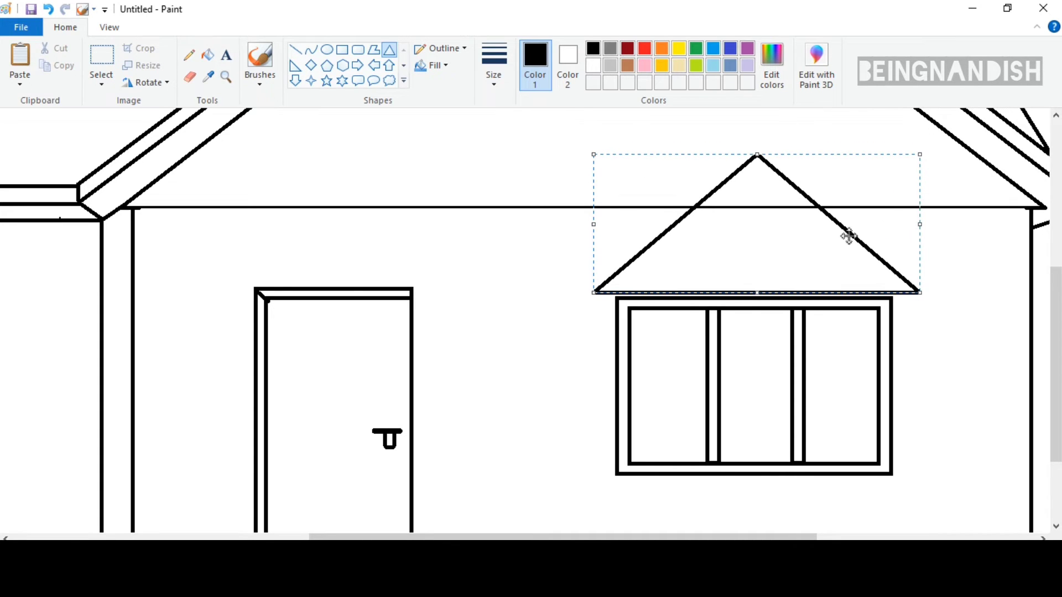
Step: Give the triangle above the window a thinner outline and a solid white fill covering the wall line behind it
{"action": "left_click", "coordinate": [494, 75]}
{"action": "left_click", "coordinate": [503, 138]}
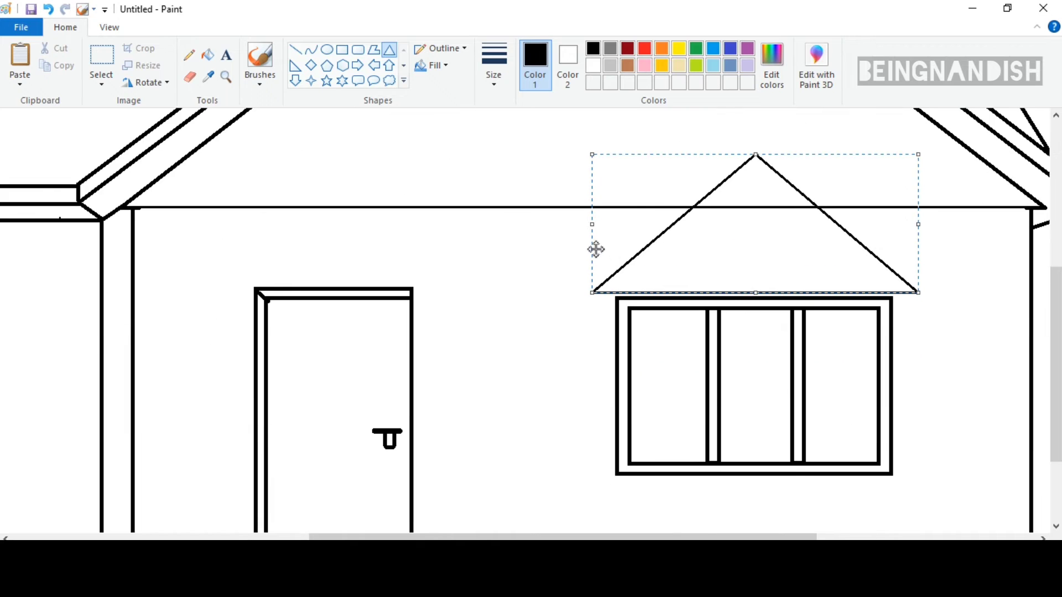
{"action": "left_click", "coordinate": [434, 65]}
{"action": "left_click", "coordinate": [456, 102]}
{"action": "left_click", "coordinate": [474, 216]}
Step: Draw parallel inner lines along both slopes of the small gable and close their lower ends with short lines
{"action": "left_click", "coordinate": [295, 50]}
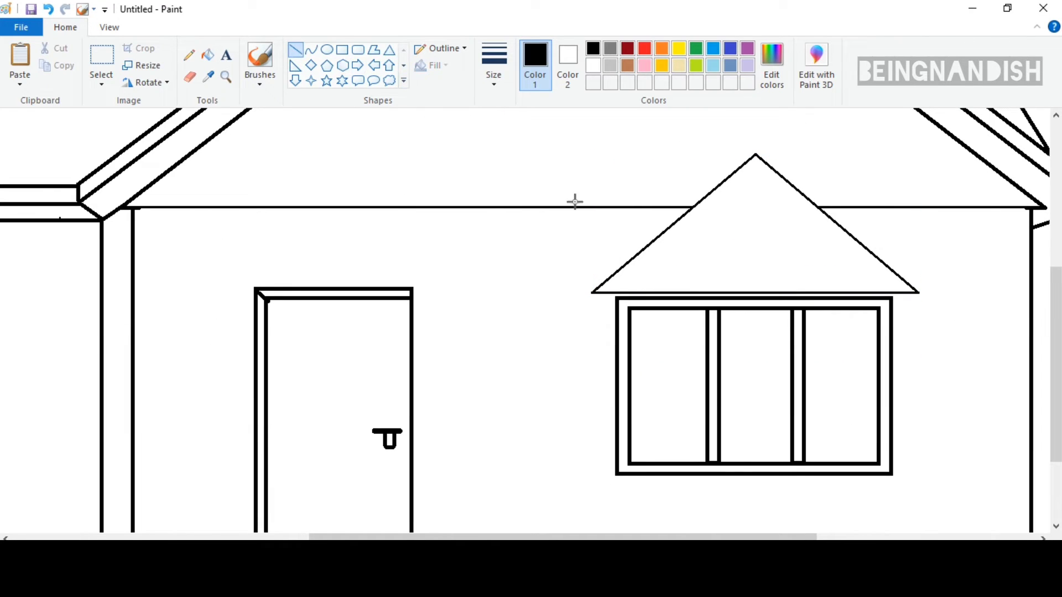
{"action": "left_click_drag", "start_coordinate": [607, 293], "coordinate": [756, 167]}
{"action": "mouse_move", "coordinate": [713, 212]}
{"action": "left_mouse_down"}
{"action": "mouse_move", "coordinate": [704, 209]}
{"action": "mouse_move", "coordinate": [714, 210]}
{"action": "left_mouse_up"}
{"action": "left_click", "coordinate": [680, 151]}
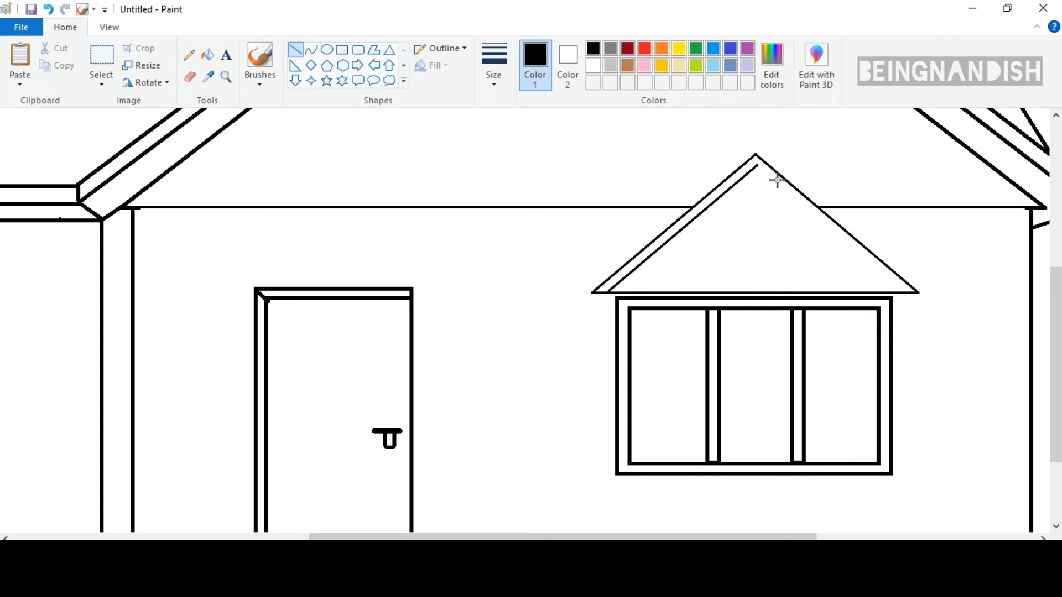
{"action": "left_click_drag", "start_coordinate": [756, 166], "coordinate": [908, 285]}
{"action": "left_click", "coordinate": [823, 278]}
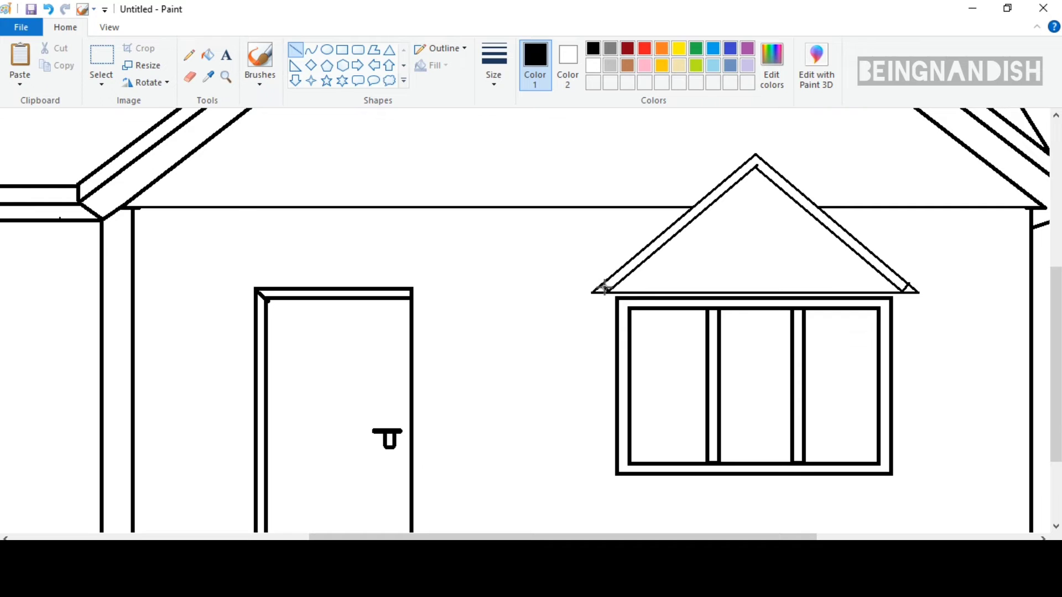
Step: Erase the small gable's pointed outer corners and paint its remaining base line white
{"action": "left_click", "coordinate": [190, 77]}
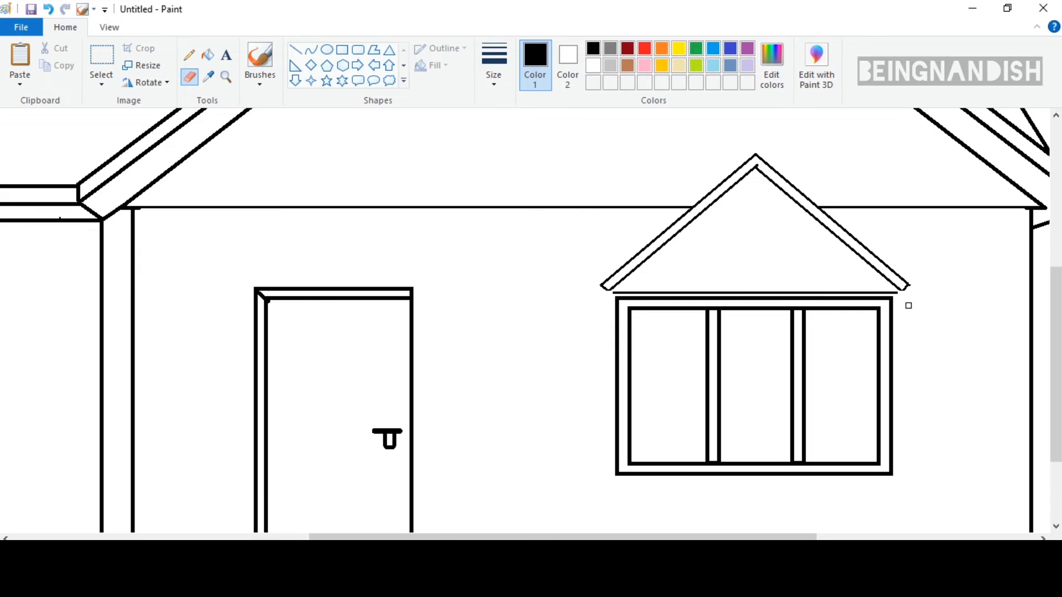
{"action": "left_click", "coordinate": [207, 54]}
{"action": "left_click", "coordinate": [593, 66]}
{"action": "left_click", "coordinate": [662, 292]}
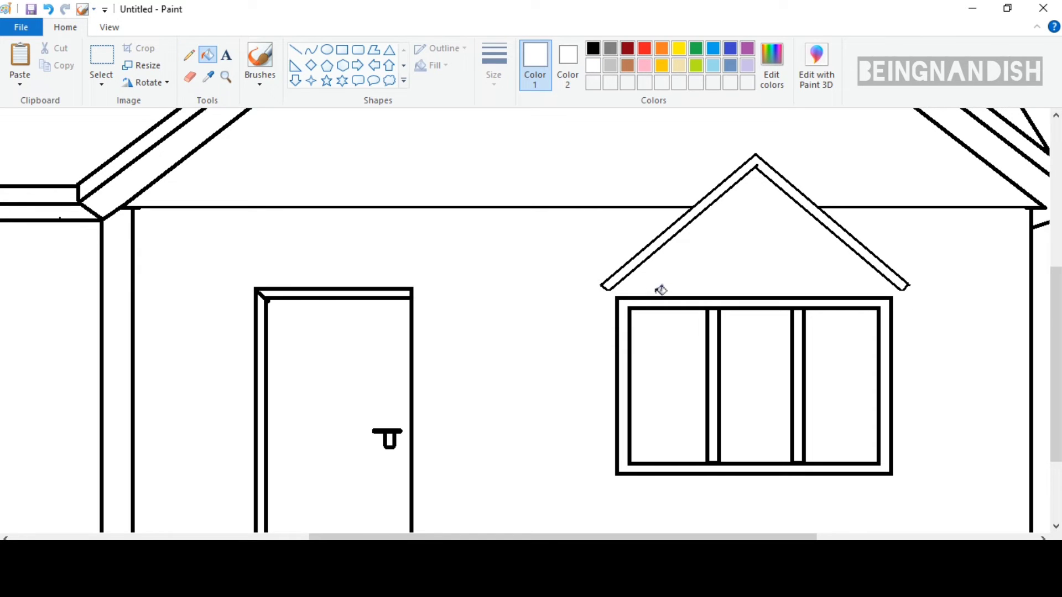
Step: Draw another black line parallel to the small gable's right slope, closing the strip at its lower end
{"action": "left_click", "coordinate": [302, 56]}
{"action": "left_click", "coordinate": [593, 48]}
{"action": "mouse_move", "coordinate": [747, 176]}
{"action": "left_mouse_down"}
{"action": "mouse_move", "coordinate": [891, 294]}
{"action": "mouse_move", "coordinate": [909, 285]}
{"action": "left_mouse_up"}
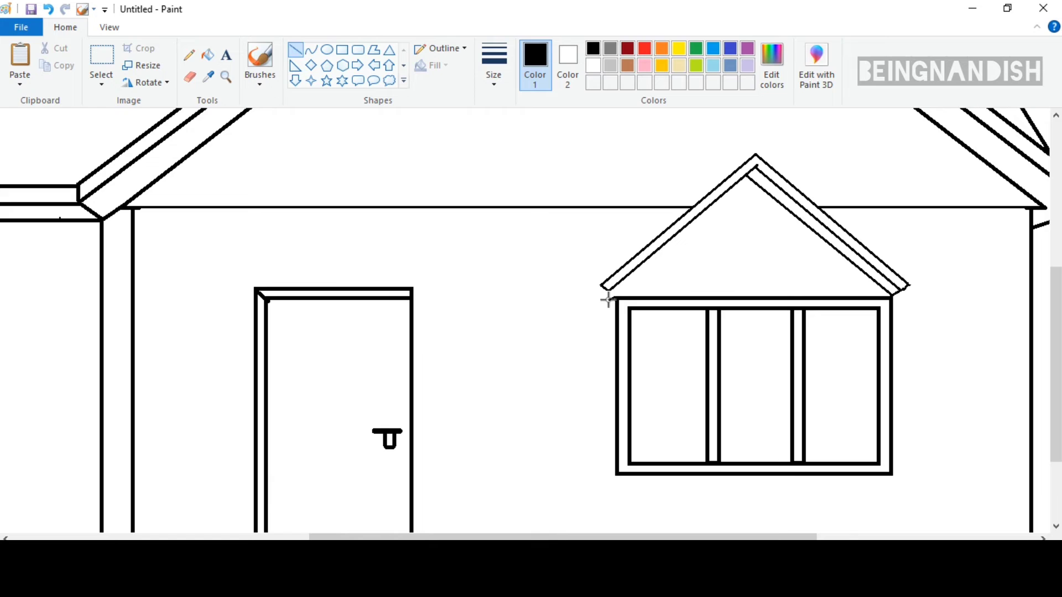
Step: Outline a thin side face along the front window's left edge and erase the stray line end at the small gable's peak
{"action": "left_click_drag", "start_coordinate": [607, 300], "coordinate": [610, 473]}
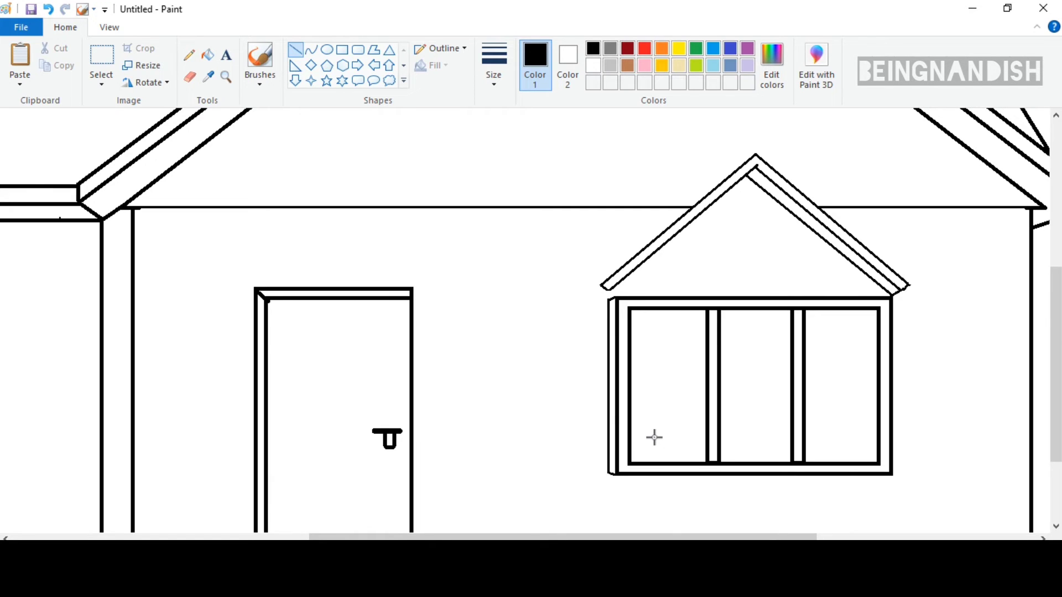
{"action": "left_click", "coordinate": [190, 78]}
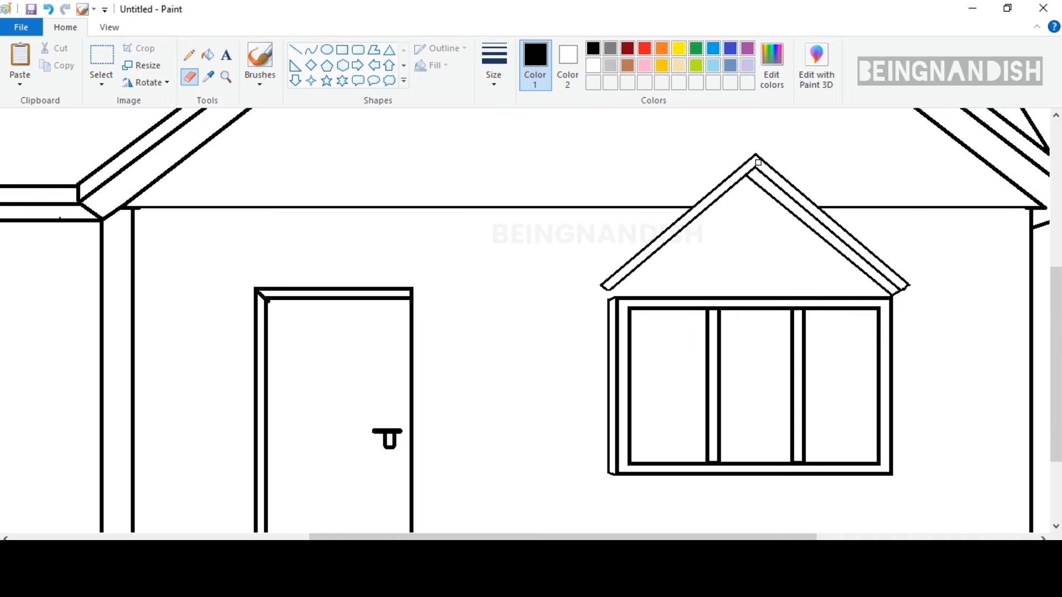
{"action": "left_click", "coordinate": [109, 27]}
{"action": "left_click", "coordinate": [52, 56]}
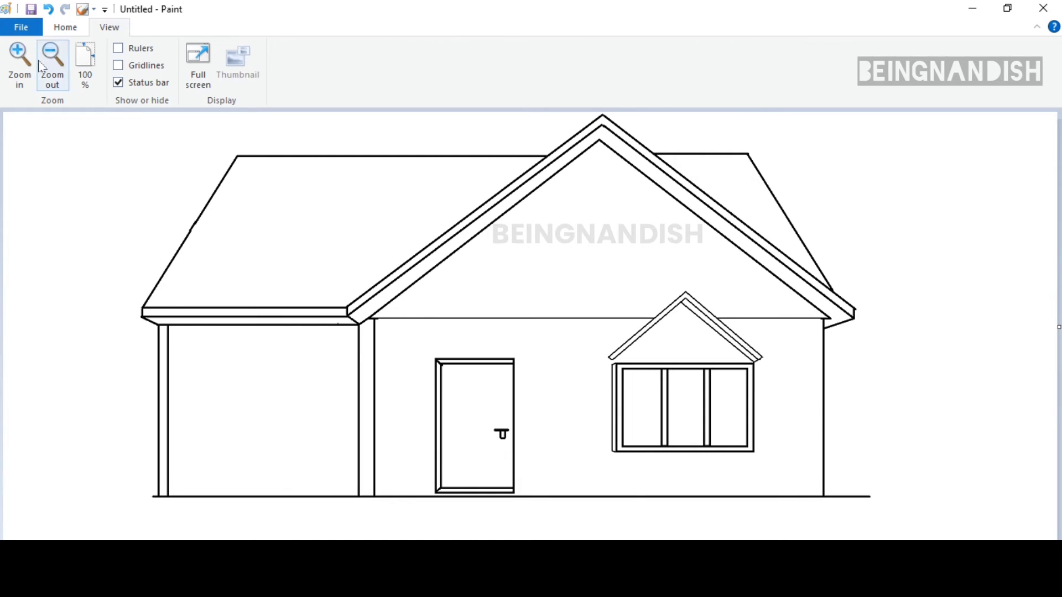
Step: Draw a square window with a thicker outline on the side wing's wall and center it between the posts
{"action": "left_click", "coordinate": [65, 27]}
{"action": "left_click", "coordinate": [342, 50]}
{"action": "left_click", "coordinate": [494, 63]}
{"action": "left_click", "coordinate": [498, 147]}
{"action": "left_click_drag", "start_coordinate": [211, 370], "coordinate": [307, 454]}
{"action": "left_click_drag", "start_coordinate": [266, 416], "coordinate": [275, 413]}
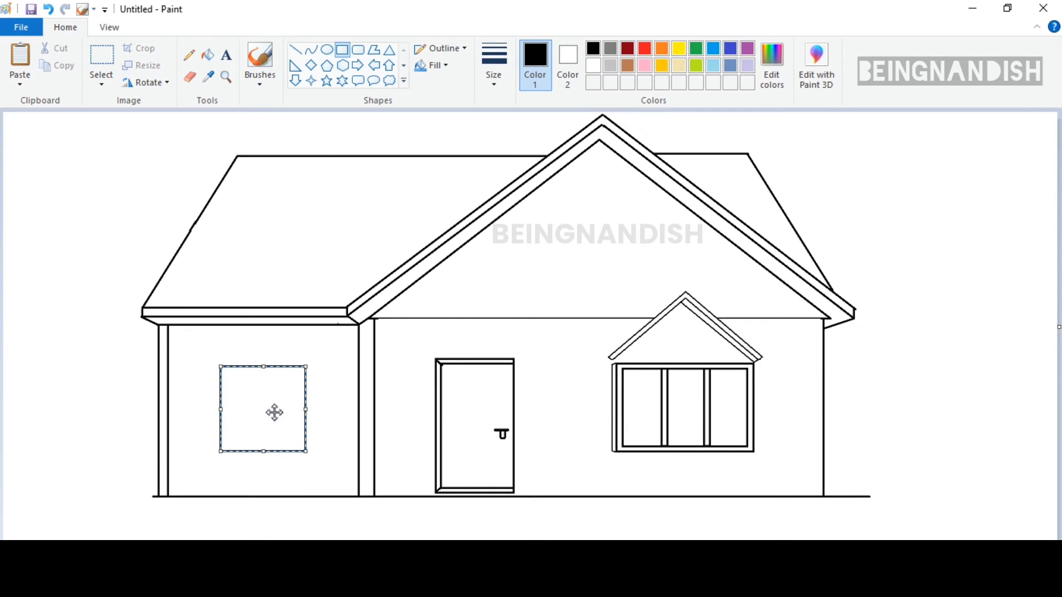
{"action": "left_click", "coordinate": [332, 395]}
Step: Add a smaller inner frame to the wing window and a narrow vertical bar down its middle
{"action": "left_click", "coordinate": [110, 27]}
{"action": "left_click", "coordinate": [20, 56]}
{"action": "scroll", "coordinate": [420, 326], "scroll_direction": "down", "scroll_amount": 3}
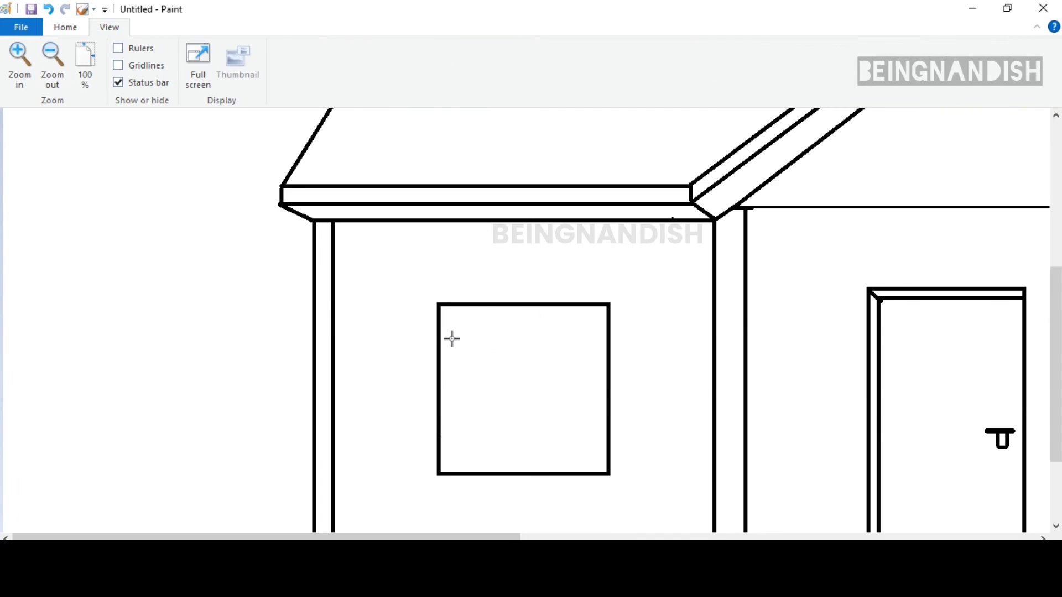
{"action": "left_click_drag", "start_coordinate": [451, 317], "coordinate": [597, 463]}
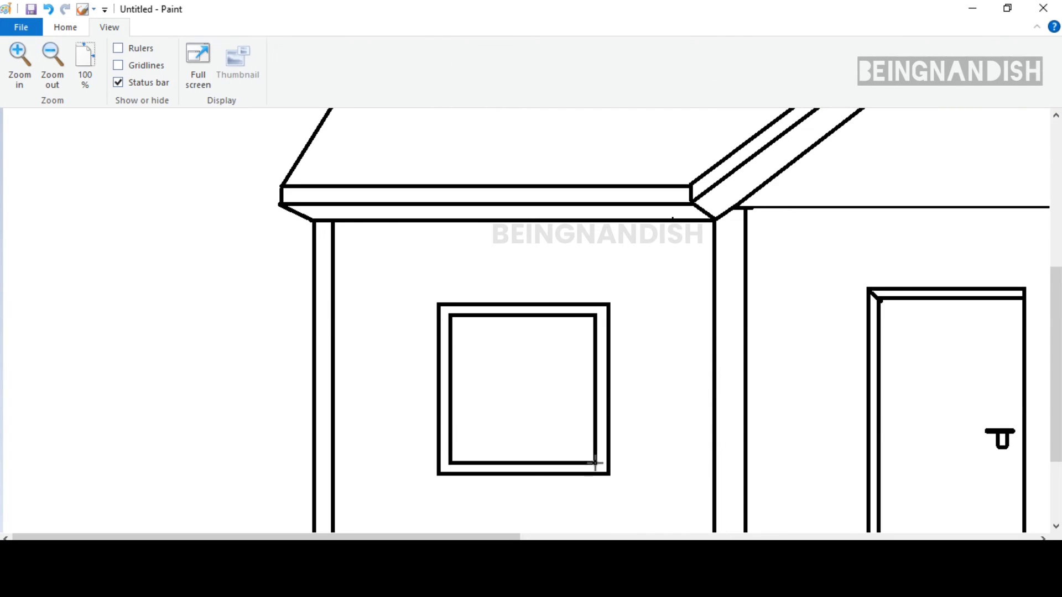
{"action": "left_click", "coordinate": [630, 446]}
{"action": "left_click", "coordinate": [65, 30]}
{"action": "left_click_drag", "start_coordinate": [517, 316], "coordinate": [527, 463]}
{"action": "left_click", "coordinate": [588, 408]}
Step: Draw solid black shadow strips along the wing window's inner left and bottom edges and its outer right edge
{"action": "left_click", "coordinate": [296, 50]}
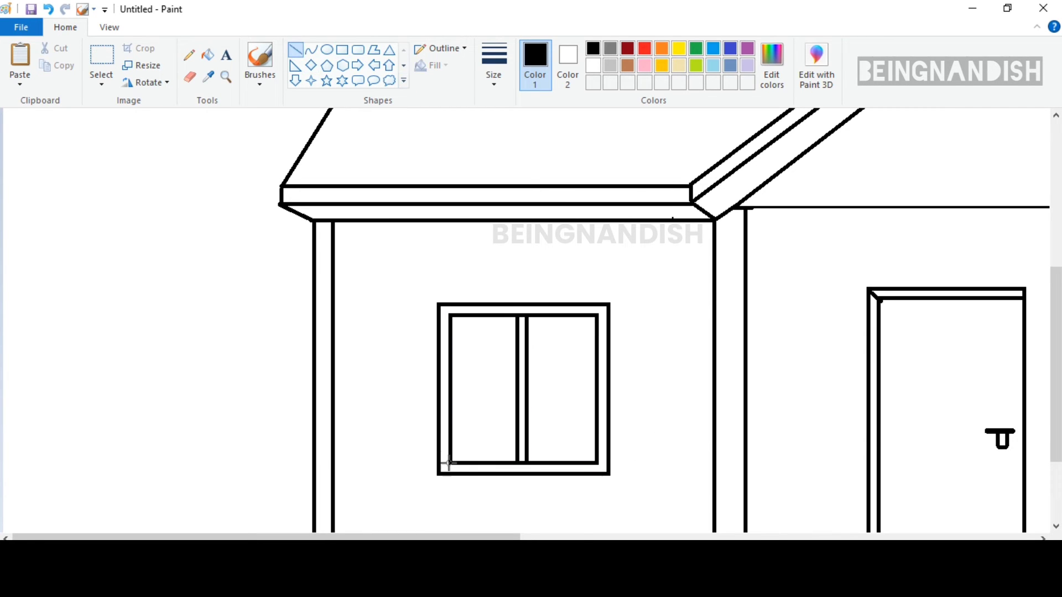
{"action": "left_click_drag", "start_coordinate": [454, 460], "coordinate": [595, 458]}
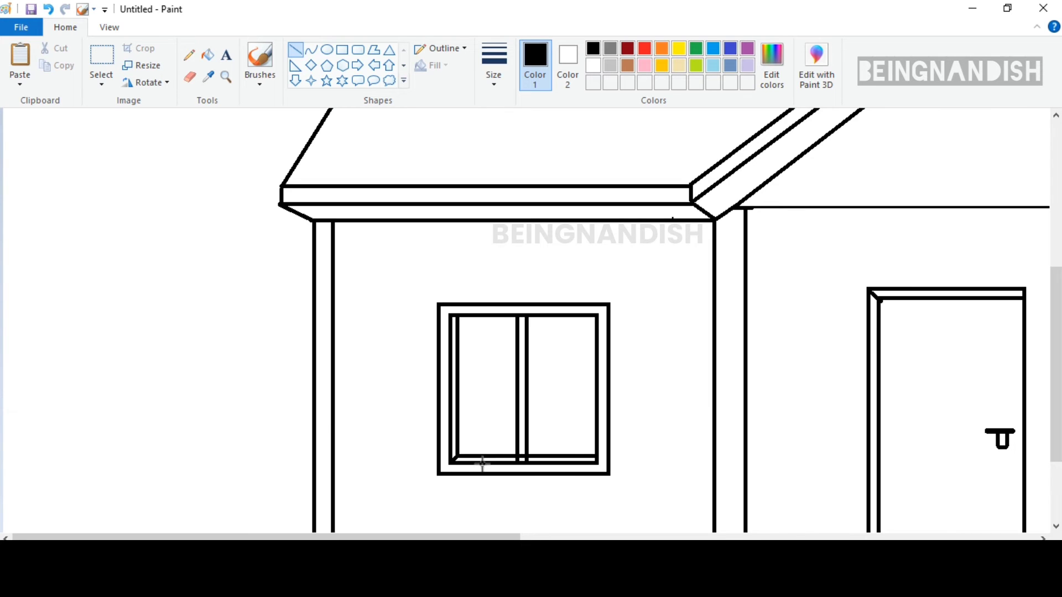
{"action": "left_click_drag", "start_coordinate": [452, 461], "coordinate": [582, 461]}
{"action": "left_click_drag", "start_coordinate": [456, 456], "coordinate": [454, 318]}
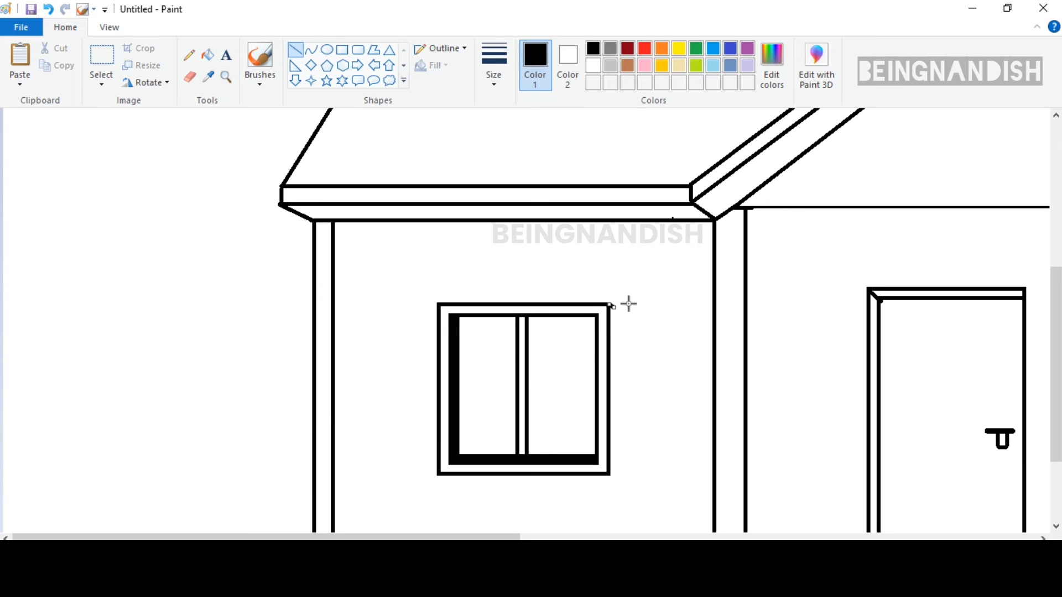
{"action": "mouse_move", "coordinate": [612, 304]}
{"action": "left_mouse_down"}
{"action": "mouse_move", "coordinate": [638, 469]}
{"action": "mouse_move", "coordinate": [608, 473]}
{"action": "mouse_move", "coordinate": [619, 326]}
{"action": "left_mouse_up"}
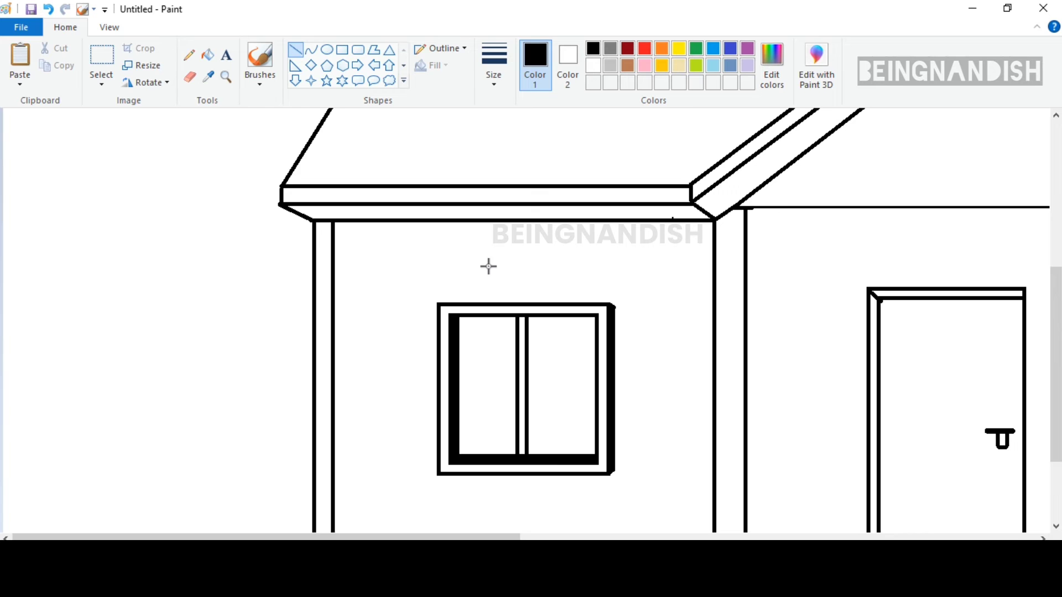
{"action": "left_click", "coordinate": [109, 27]}
{"action": "left_click", "coordinate": [54, 55]}
Step: Fill the front window's left side face and the inner strip under the small gable's right slope with black
{"action": "left_click", "coordinate": [65, 27]}
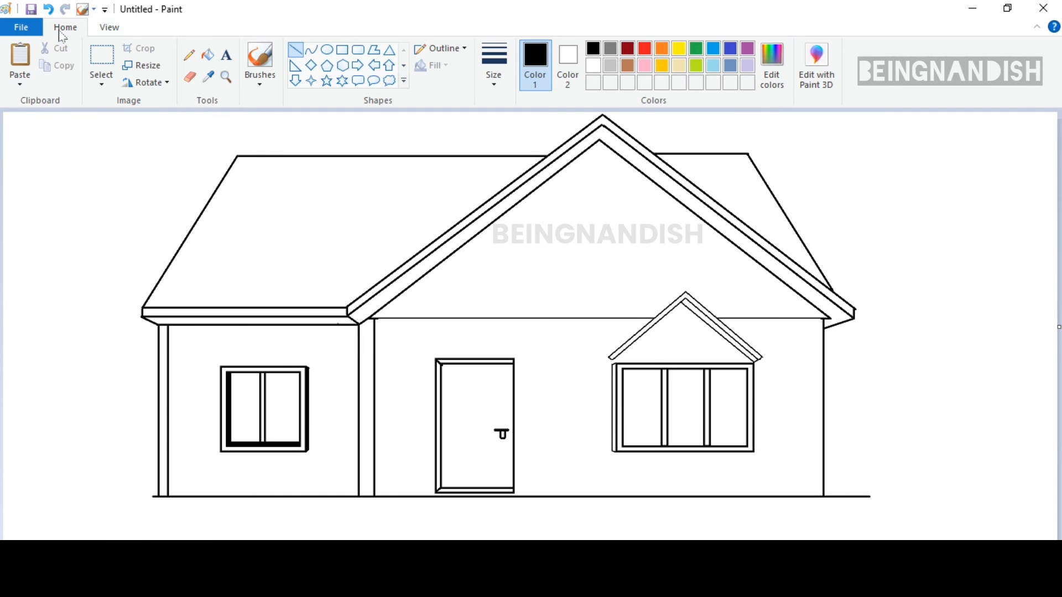
{"action": "left_click", "coordinate": [208, 55]}
{"action": "left_click", "coordinate": [615, 369]}
{"action": "left_click", "coordinate": [714, 319]}
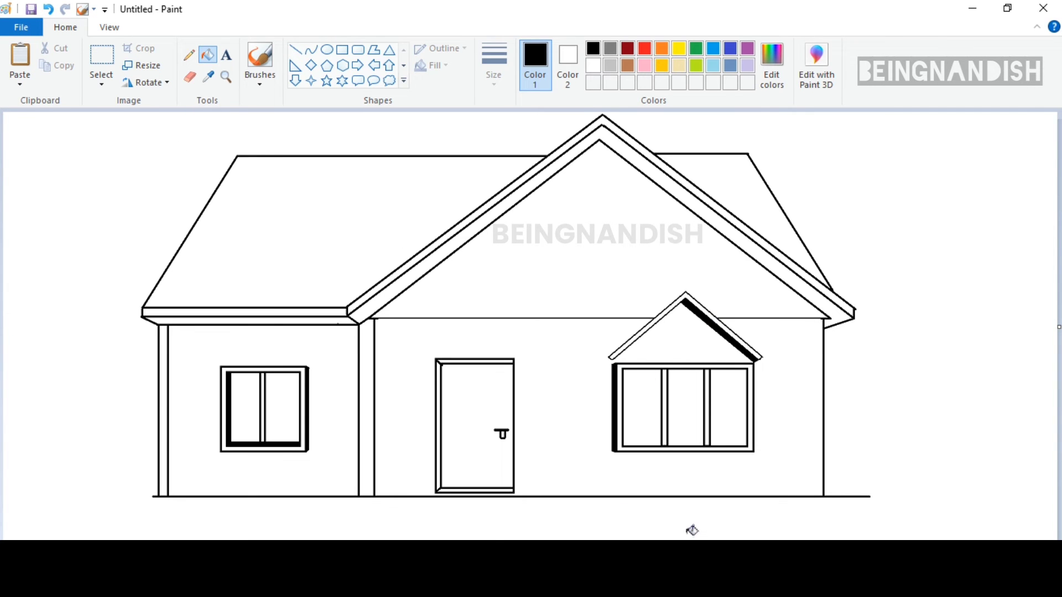
Step: Fill the door's left and top frame strips black, trying the bottom strip too and undoing that last fill
{"action": "left_click", "coordinate": [442, 378]}
{"action": "left_click", "coordinate": [458, 361]}
{"action": "left_click", "coordinate": [470, 487]}
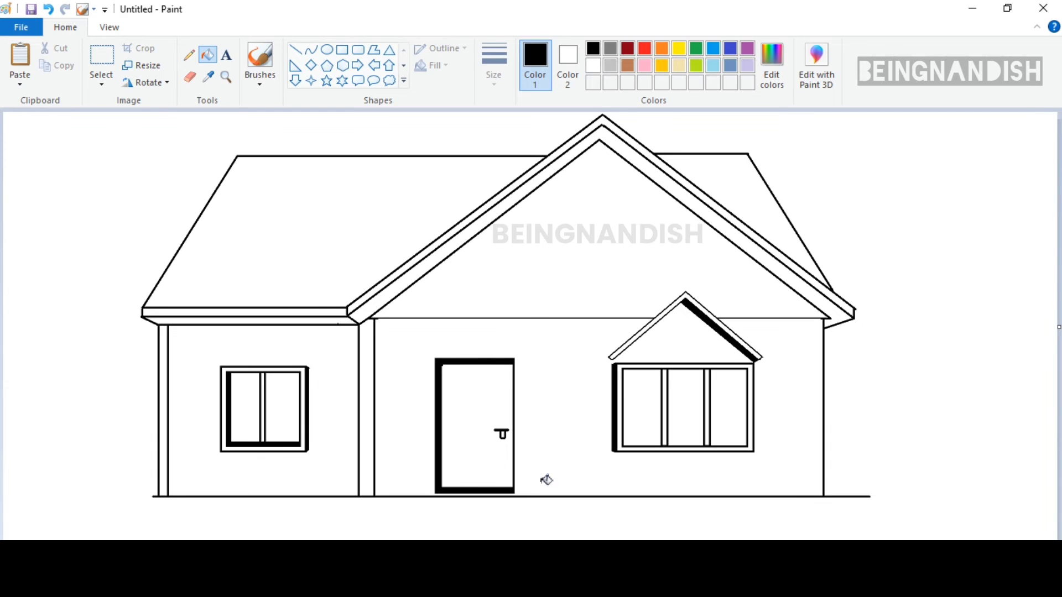
{"action": "key", "text": "ctrl+z"}
Step: Fill the main gable's inner roof band and the underside of the side wing's eave with black
{"action": "left_click", "coordinate": [378, 303]}
{"action": "left_click", "coordinate": [336, 315]}
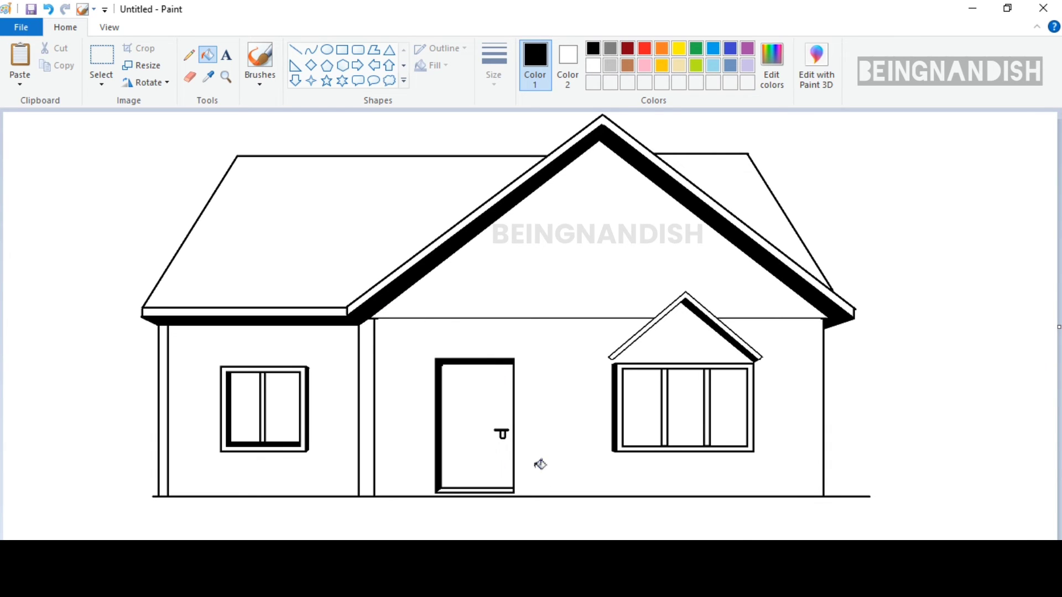
Step: Draw a thin horizontal line across the walls from the wing's left post to the small gable and nudge it down between eaves and door
{"action": "left_click", "coordinate": [295, 50]}
{"action": "left_click", "coordinate": [494, 65]}
{"action": "left_click", "coordinate": [526, 110]}
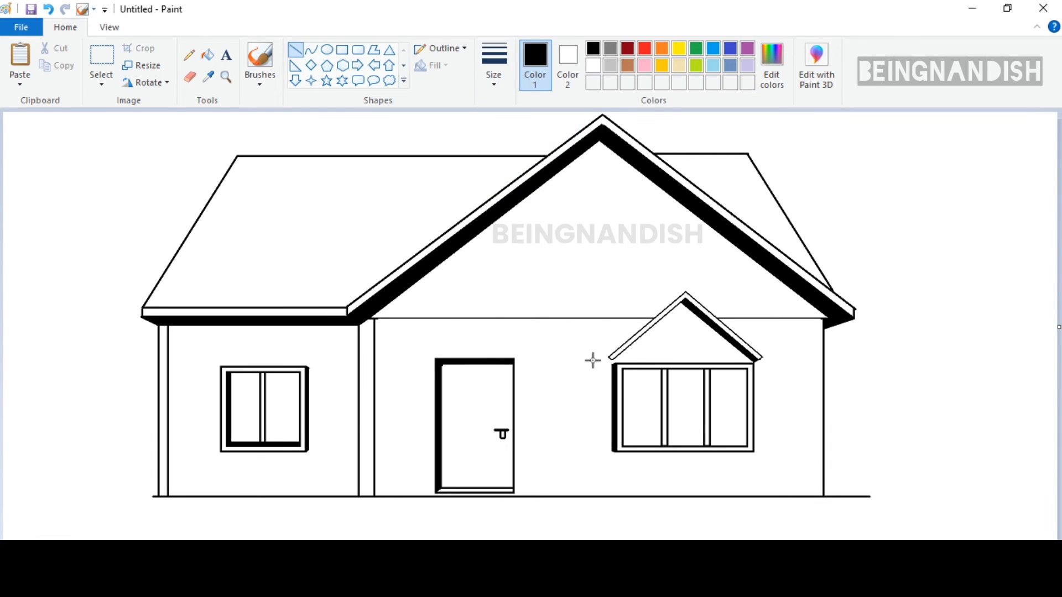
{"action": "left_click_drag", "start_coordinate": [167, 339], "coordinate": [623, 394]}
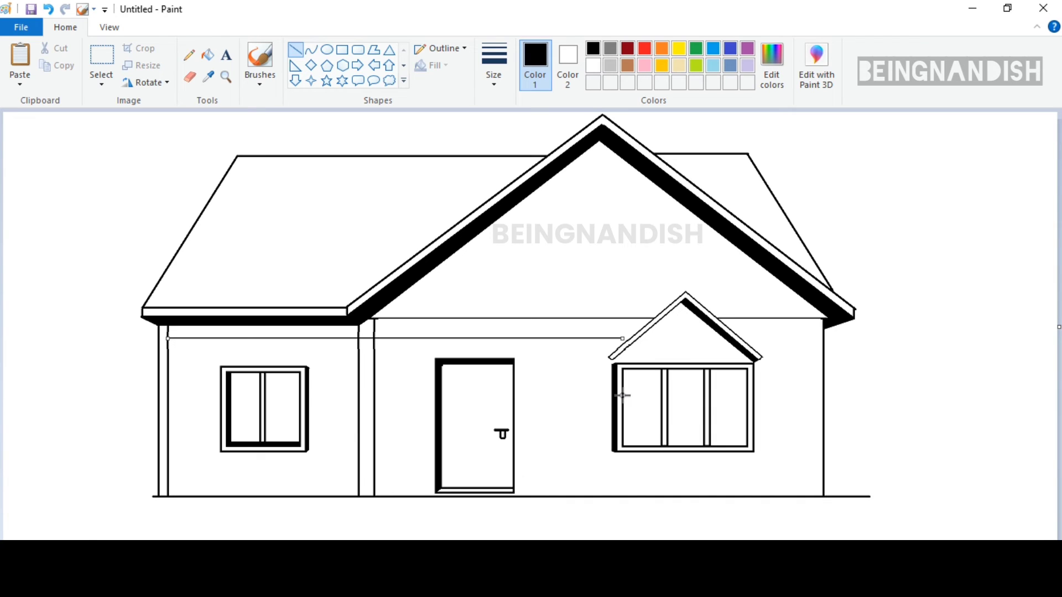
{"action": "key", "text": "Down"}
{"action": "key", "text": "Down"}
{"action": "key", "text": "Down"}
{"action": "key", "text": "Down"}
{"action": "key", "text": "Down"}
{"action": "key", "text": "Down"}
{"action": "key", "text": "Down"}
{"action": "key", "text": "Down"}
{"action": "key", "text": "Down"}
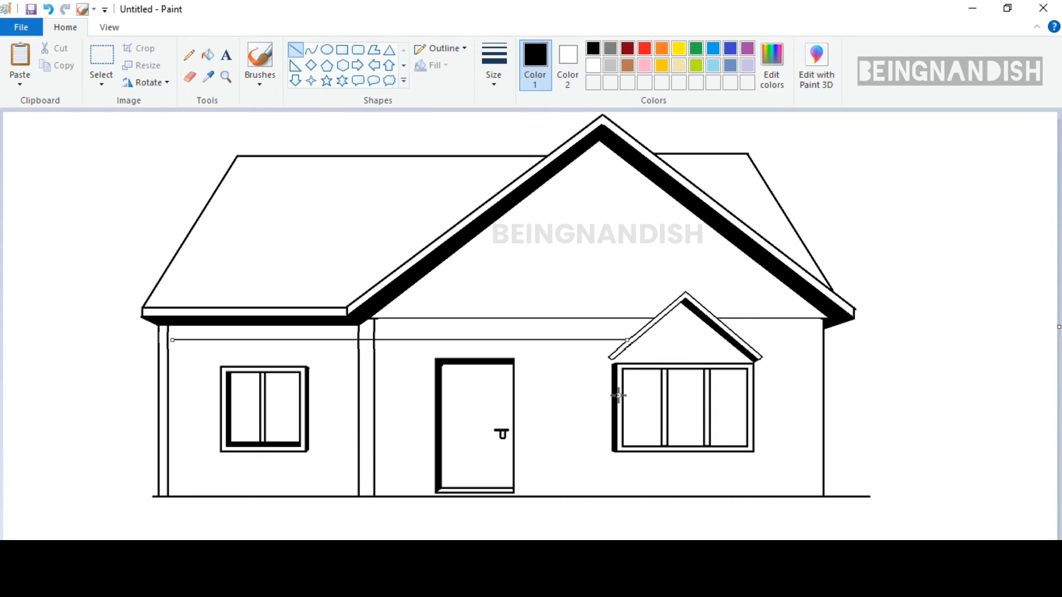
{"action": "key", "text": "Down"}
{"action": "key", "text": "Down"}
{"action": "key", "text": "Down"}
{"action": "key", "text": "Down"}
{"action": "key", "text": "Down"}
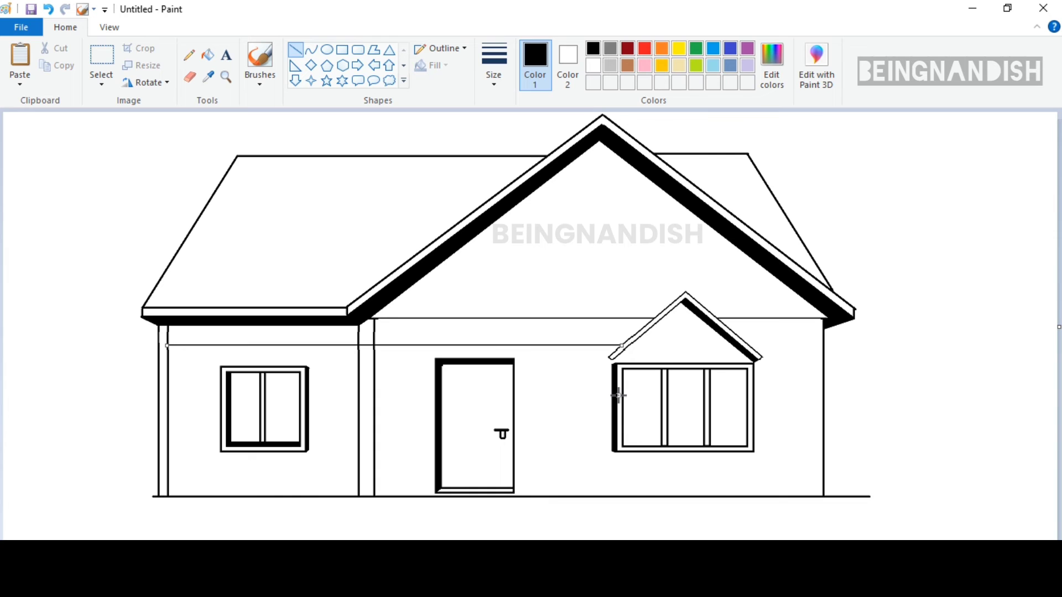
{"action": "key", "text": "Up"}
{"action": "key", "text": "Up"}
{"action": "key", "text": "Up"}
{"action": "key", "text": "Up"}
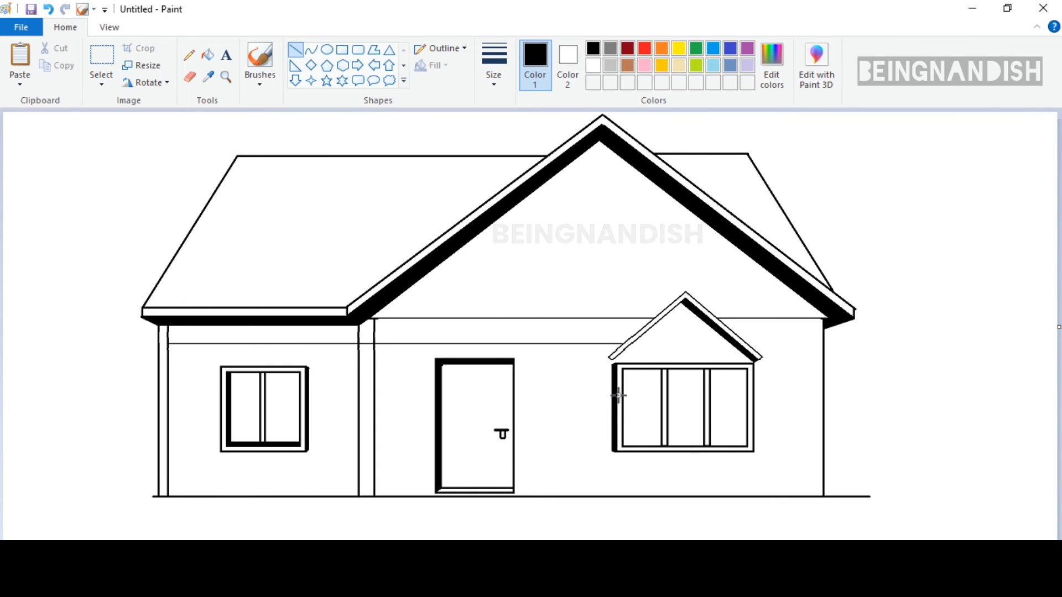
Step: Draw four horizontal wall lines from the small gable and front window to the right wall edge, plus one below the window reaching the door
{"action": "left_click", "coordinate": [109, 27]}
{"action": "left_click", "coordinate": [19, 56]}
{"action": "scroll", "coordinate": [778, 372], "scroll_direction": "right", "scroll_amount": 10}
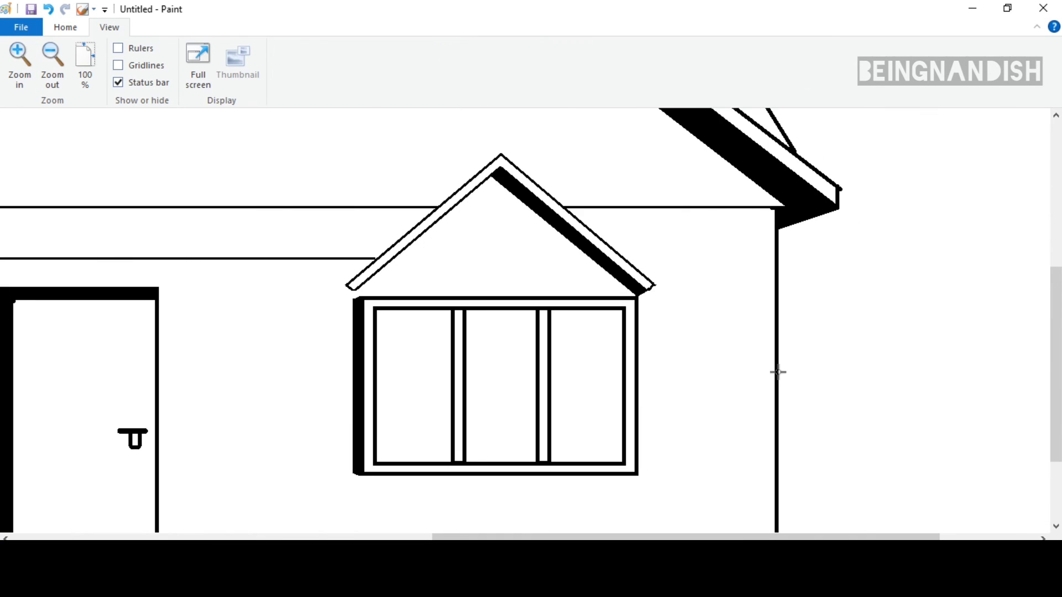
{"action": "left_click_drag", "start_coordinate": [625, 257], "coordinate": [776, 281]}
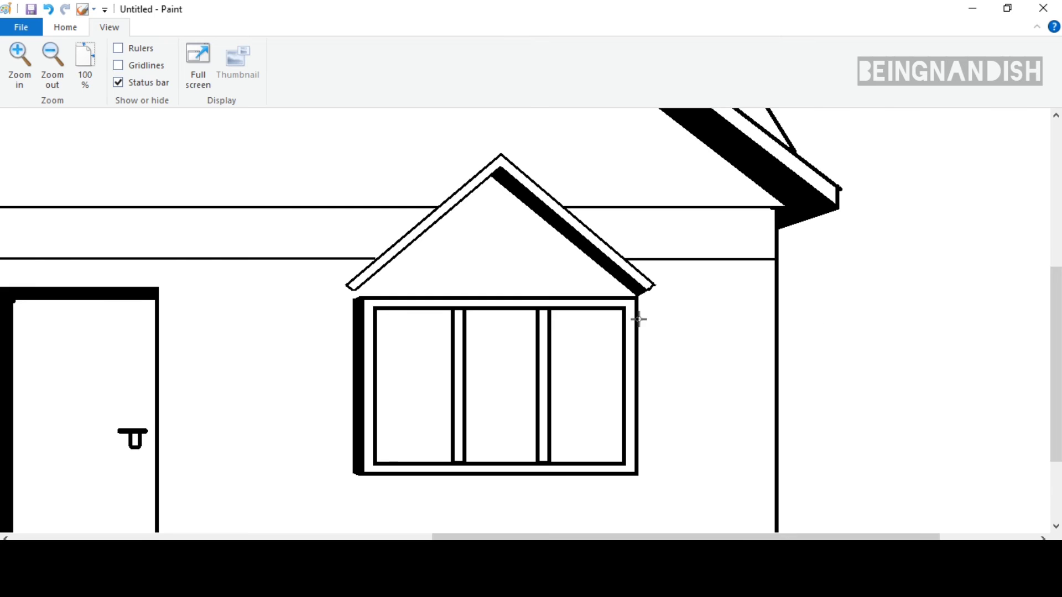
{"action": "left_click_drag", "start_coordinate": [639, 319], "coordinate": [775, 336]}
{"action": "scroll", "coordinate": [775, 336], "scroll_direction": "down", "scroll_amount": 3}
{"action": "left_click_drag", "start_coordinate": [636, 268], "coordinate": [777, 289]}
{"action": "left_click_drag", "start_coordinate": [638, 322], "coordinate": [774, 346]}
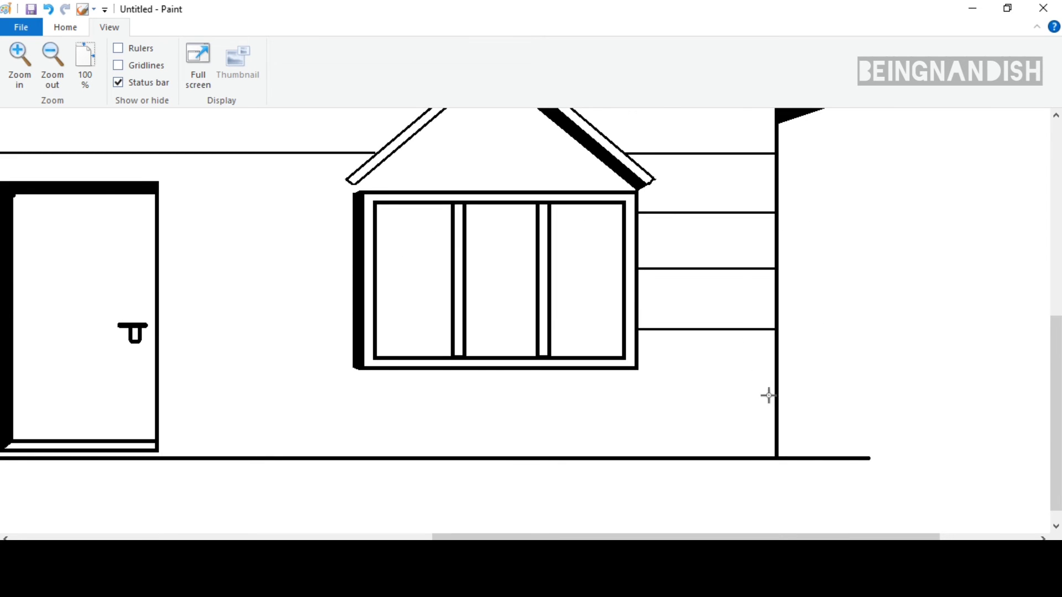
{"action": "left_click_drag", "start_coordinate": [775, 394], "coordinate": [159, 420]}
Step: Draw three horizontal wall lines between the door and the front window, nudging the lowest into line with the one beyond the window
{"action": "left_click_drag", "start_coordinate": [488, 538], "coordinate": [427, 537]}
{"action": "scroll", "coordinate": [500, 449], "scroll_direction": "up", "scroll_amount": 3}
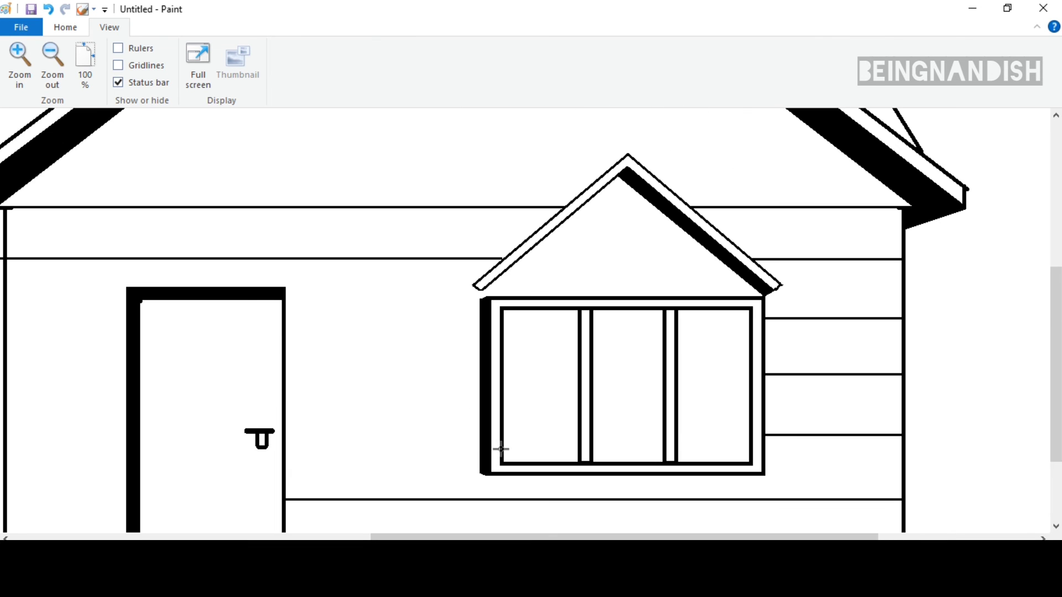
{"action": "left_click_drag", "start_coordinate": [481, 446], "coordinate": [284, 446]}
{"action": "key", "text": "Up"}
{"action": "key", "text": "Up"}
{"action": "key", "text": "Up"}
{"action": "key", "text": "Up"}
{"action": "key", "text": "Up"}
{"action": "key", "text": "Up"}
{"action": "key", "text": "Up"}
{"action": "key", "text": "Up"}
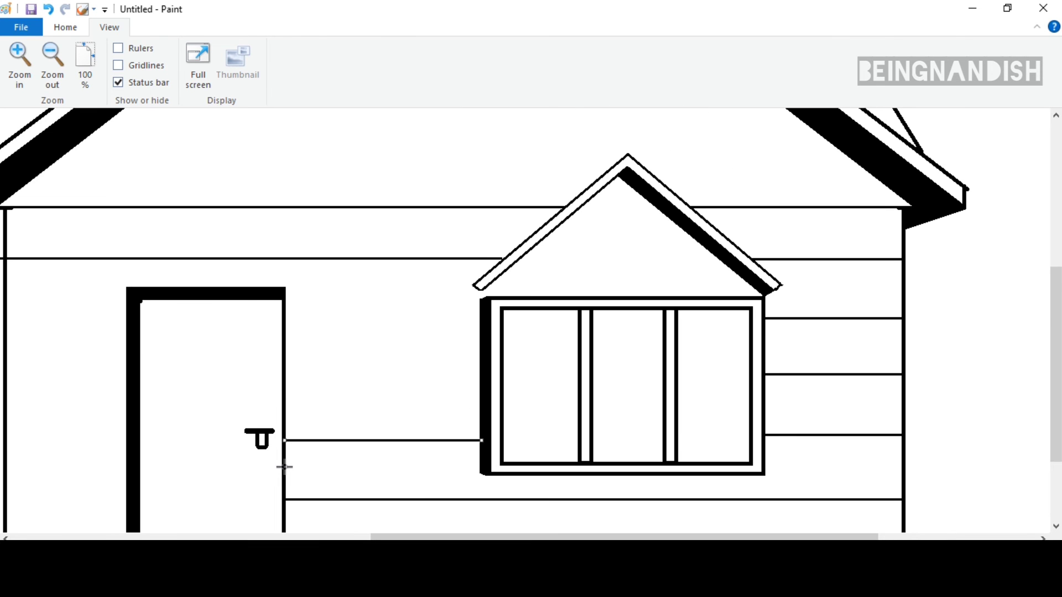
{"action": "key", "text": "Down"}
{"action": "key", "text": "Down"}
{"action": "key", "text": "Down"}
{"action": "key", "text": "Down"}
{"action": "left_click_drag", "start_coordinate": [479, 376], "coordinate": [299, 391]}
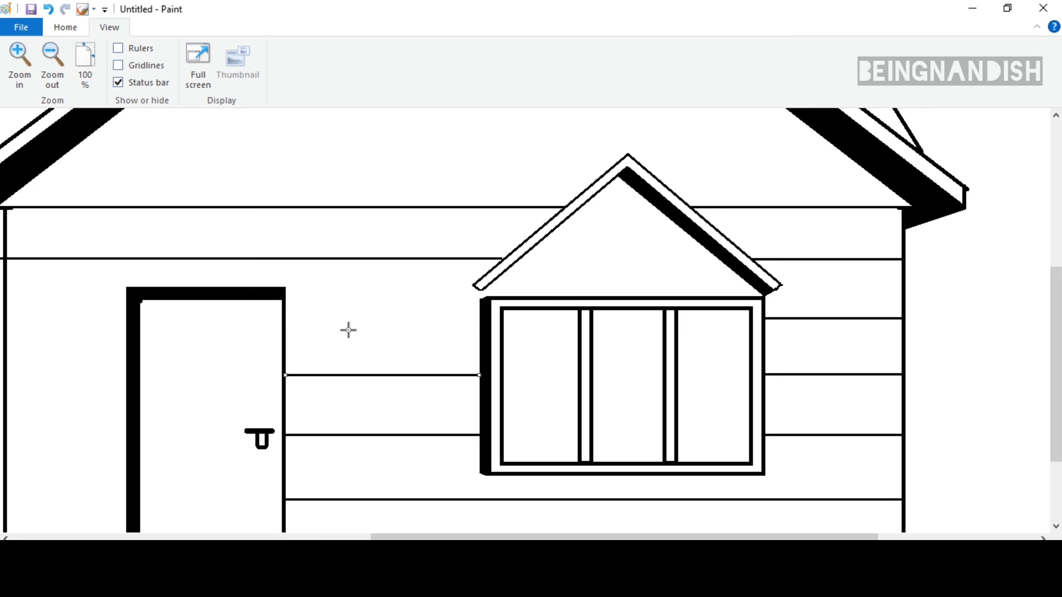
{"action": "left_click_drag", "start_coordinate": [480, 320], "coordinate": [286, 327]}
Step: Draw a horizontal wall line from the door to the wing window's upper side and nudge it up level with the door's other side
{"action": "scroll", "coordinate": [485, 368], "scroll_direction": "left", "scroll_amount": 10}
{"action": "left_click_drag", "start_coordinate": [636, 323], "coordinate": [387, 354]}
{"action": "key", "text": "Up"}
{"action": "key", "text": "Up"}
{"action": "key", "text": "Up"}
{"action": "key", "text": "Up"}
{"action": "key", "text": "Up"}
{"action": "key", "text": "Up"}
{"action": "key", "text": "Up"}
{"action": "key", "text": "Up"}
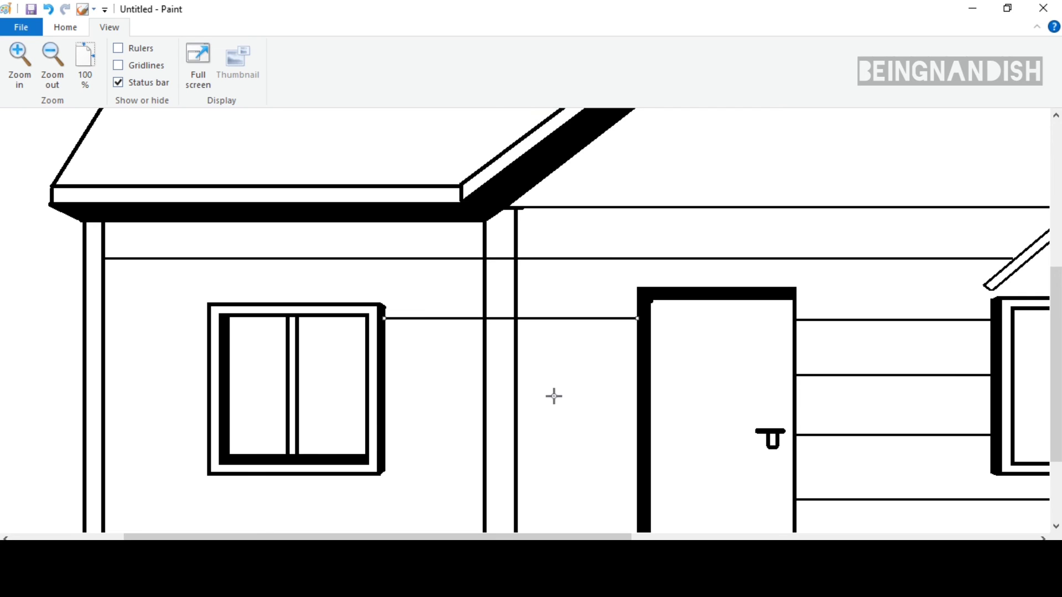
Step: Add two more horizontal wall lines between the door and the wing window, aligned with those on the door's other side
{"action": "scroll", "coordinate": [553, 396], "scroll_direction": "down", "scroll_amount": 3}
{"action": "left_click_drag", "start_coordinate": [640, 269], "coordinate": [393, 297]}
{"action": "key", "text": "Up"}
{"action": "key", "text": "Up"}
{"action": "key", "text": "Up"}
{"action": "left_click", "coordinate": [502, 341]}
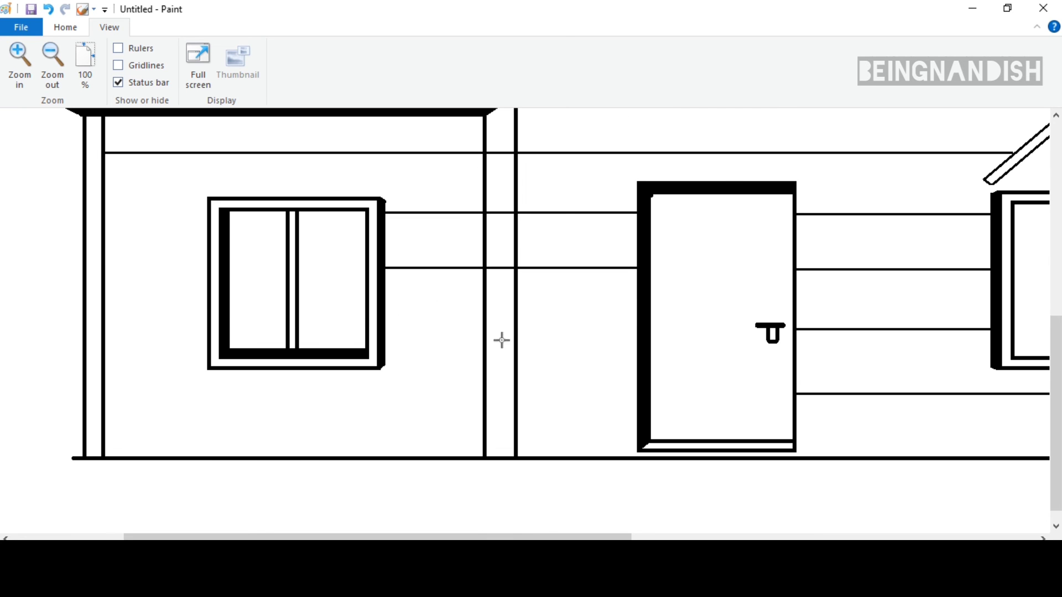
{"action": "left_click_drag", "start_coordinate": [636, 327], "coordinate": [381, 370]}
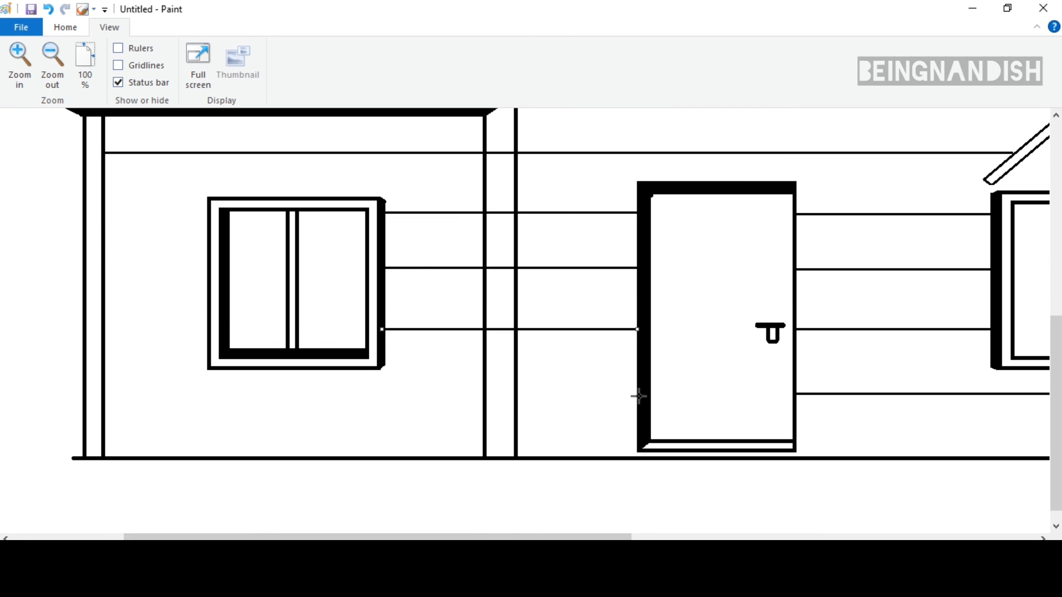
Step: Draw a horizontal wall line below the wing window from the door to the left post and nudge it into alignment
{"action": "left_click_drag", "start_coordinate": [639, 396], "coordinate": [101, 450]}
{"action": "key", "text": "Up"}
{"action": "key", "text": "Up"}
{"action": "key", "text": "Up"}
{"action": "key", "text": "Up"}
Step: Draw three horizontal wall lines between the wing window and the left post, nudging them level with the existing rows
{"action": "left_click_drag", "start_coordinate": [207, 333], "coordinate": [94, 368]}
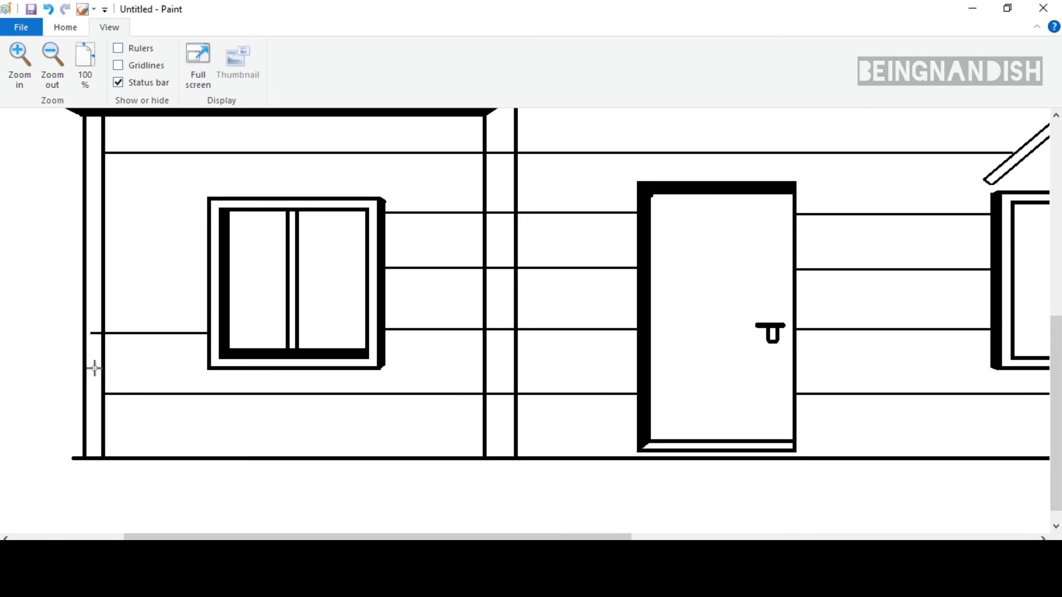
{"action": "key", "text": "Up"}
{"action": "key", "text": "Up"}
{"action": "key", "text": "Up"}
{"action": "left_click_drag", "start_coordinate": [208, 271], "coordinate": [104, 283]}
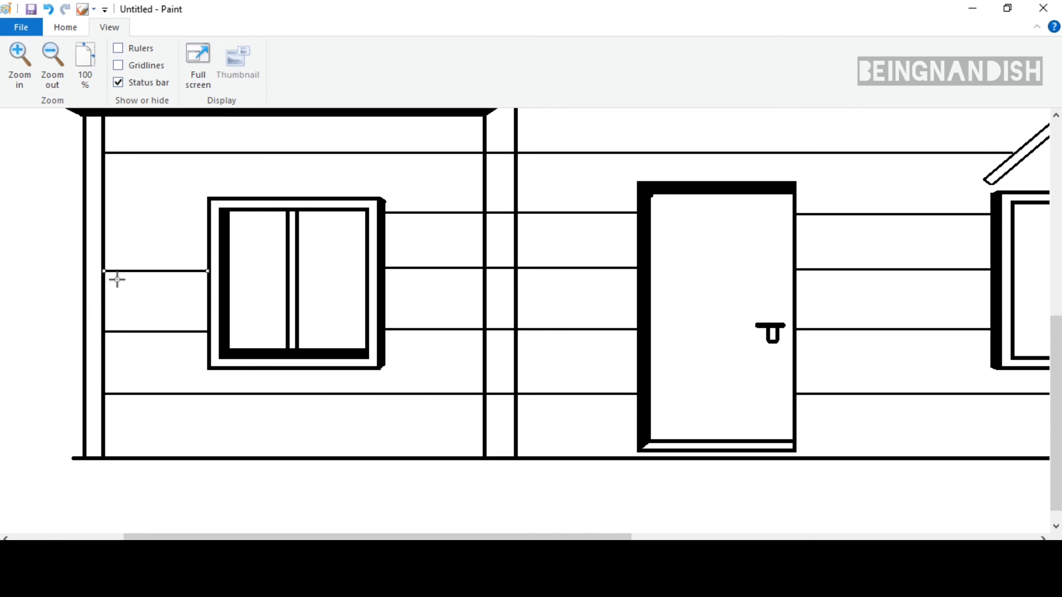
{"action": "left_click_drag", "start_coordinate": [213, 212], "coordinate": [111, 233]}
{"action": "key", "text": "Up"}
{"action": "key", "text": "Up"}
{"action": "key", "text": "Up"}
Step: Cover the wall lines crossing the middle post with a black-outlined rectangle that has a solid white fill
{"action": "left_click", "coordinate": [67, 27]}
{"action": "left_click", "coordinate": [342, 50]}
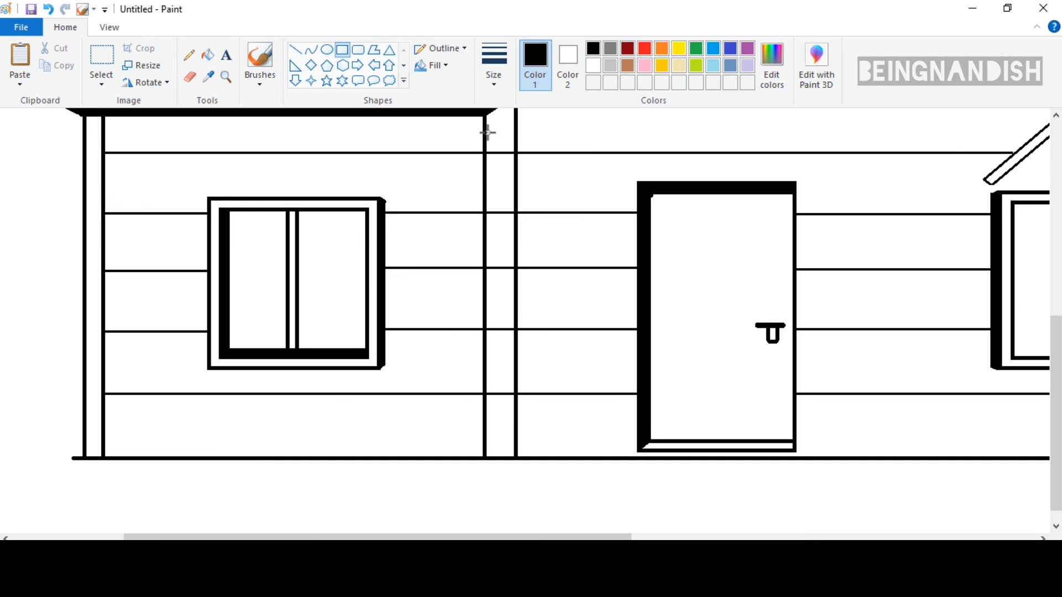
{"action": "left_click_drag", "start_coordinate": [487, 132], "coordinate": [513, 457]}
{"action": "left_click", "coordinate": [439, 66]}
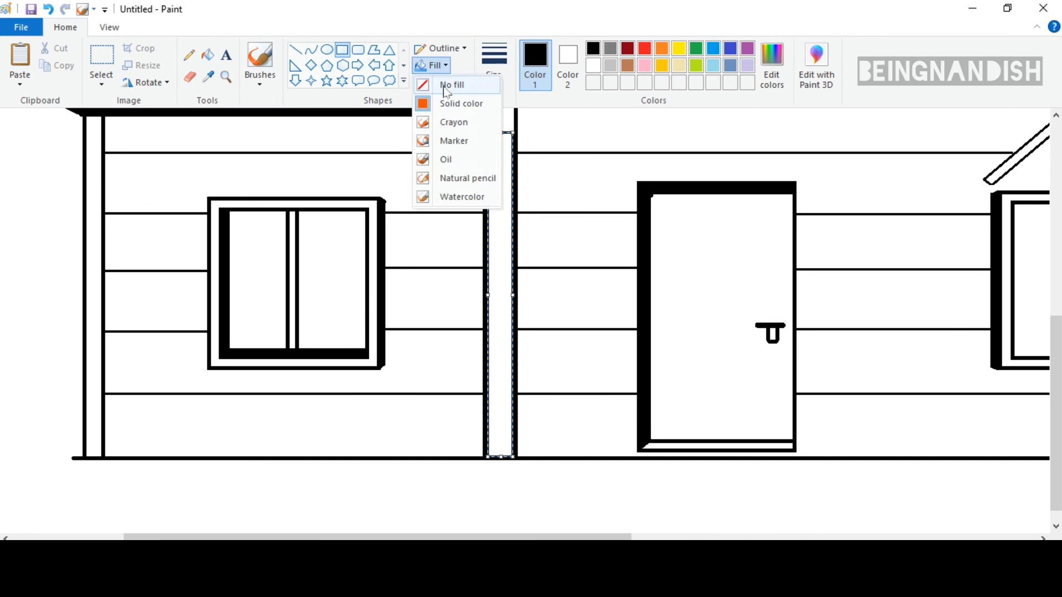
{"action": "left_click", "coordinate": [455, 103]}
{"action": "left_click", "coordinate": [535, 147]}
Step: Erase the rectangle's top edge across the middle post and thicken the post's side lines up to the eave
{"action": "left_click", "coordinate": [189, 77]}
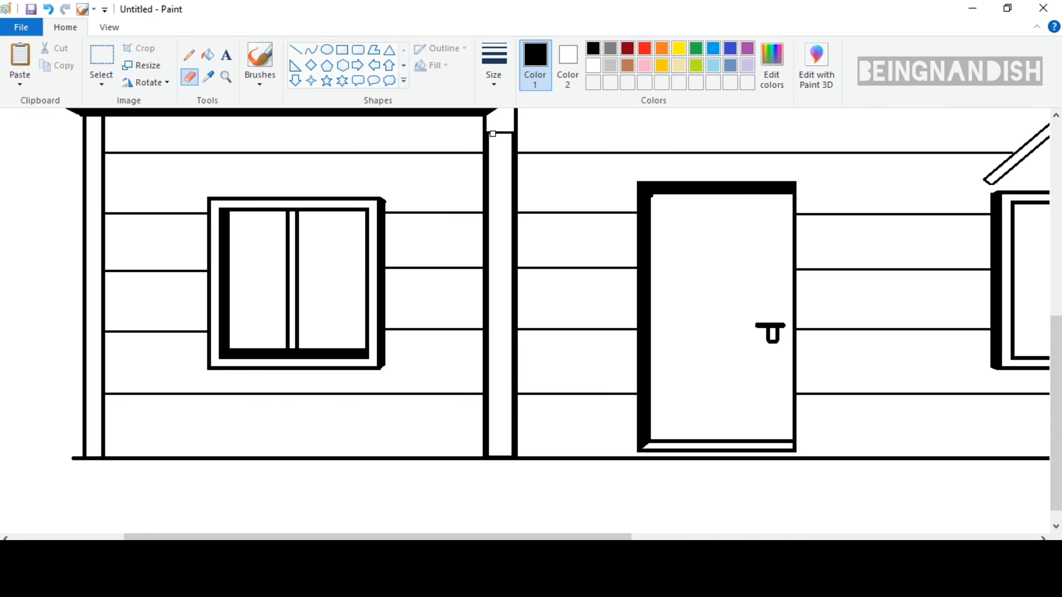
{"action": "scroll", "coordinate": [508, 135], "scroll_direction": "up", "scroll_amount": 3}
{"action": "left_click", "coordinate": [295, 50]}
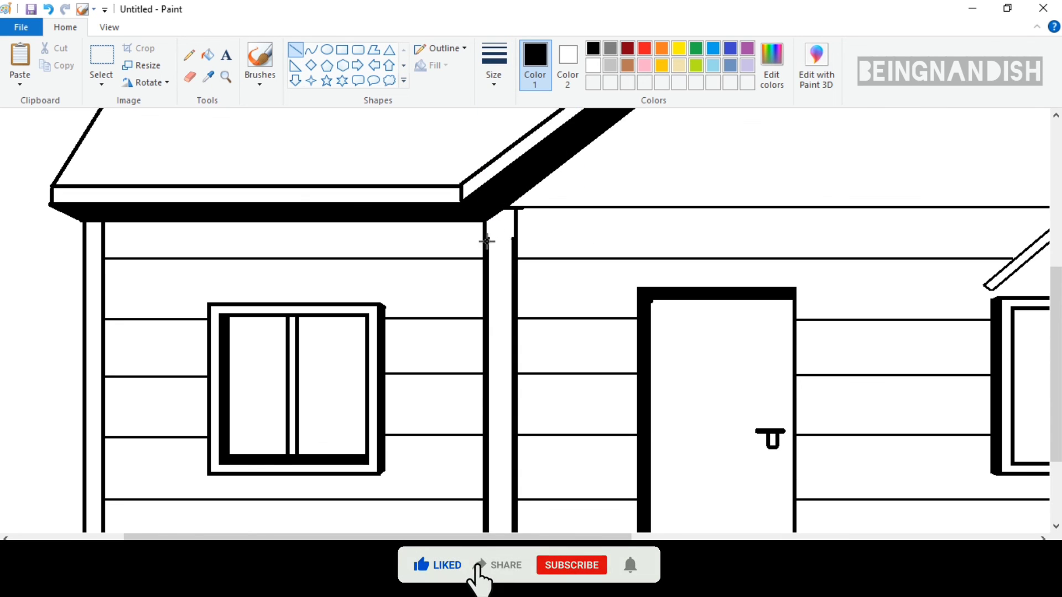
{"action": "left_click", "coordinate": [536, 215]}
{"action": "left_click_drag", "start_coordinate": [513, 238], "coordinate": [513, 208]}
{"action": "left_click", "coordinate": [595, 227]}
{"action": "scroll", "coordinate": [595, 228], "scroll_direction": "right", "scroll_amount": 3}
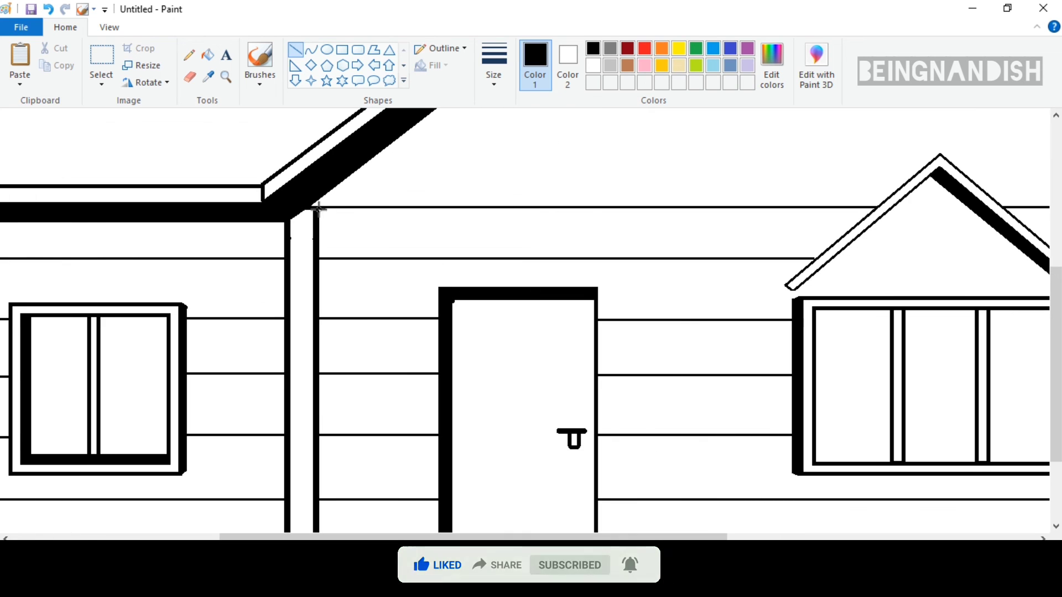
Step: Draw a thicker line over the horizontal base of the main gable, reaching the right wall edge
{"action": "scroll", "coordinate": [467, 207], "scroll_direction": "right", "scroll_amount": 8}
{"action": "left_click_drag", "start_coordinate": [466, 209], "coordinate": [675, 211]}
{"action": "key", "text": "ctrl+plus"}
Step: Clean up stray line ends along the main gable roof's outer edge with the Eraser
{"action": "left_click", "coordinate": [189, 77]}
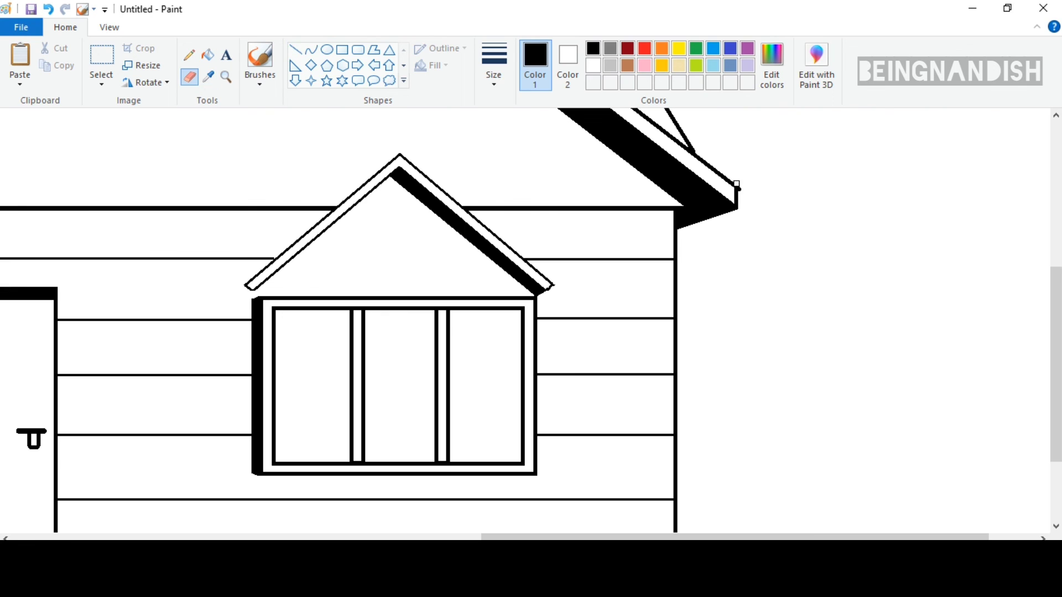
{"action": "scroll", "coordinate": [833, 363], "scroll_direction": "up", "scroll_amount": 6}
{"action": "left_click", "coordinate": [109, 27]}
{"action": "left_click", "coordinate": [52, 56]}
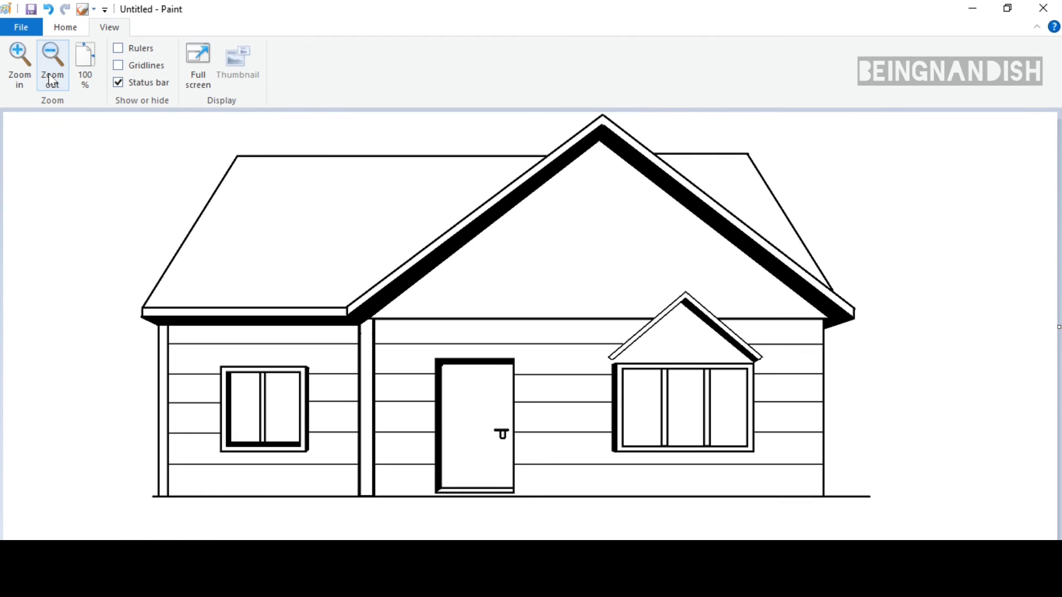
{"action": "left_click", "coordinate": [65, 27]}
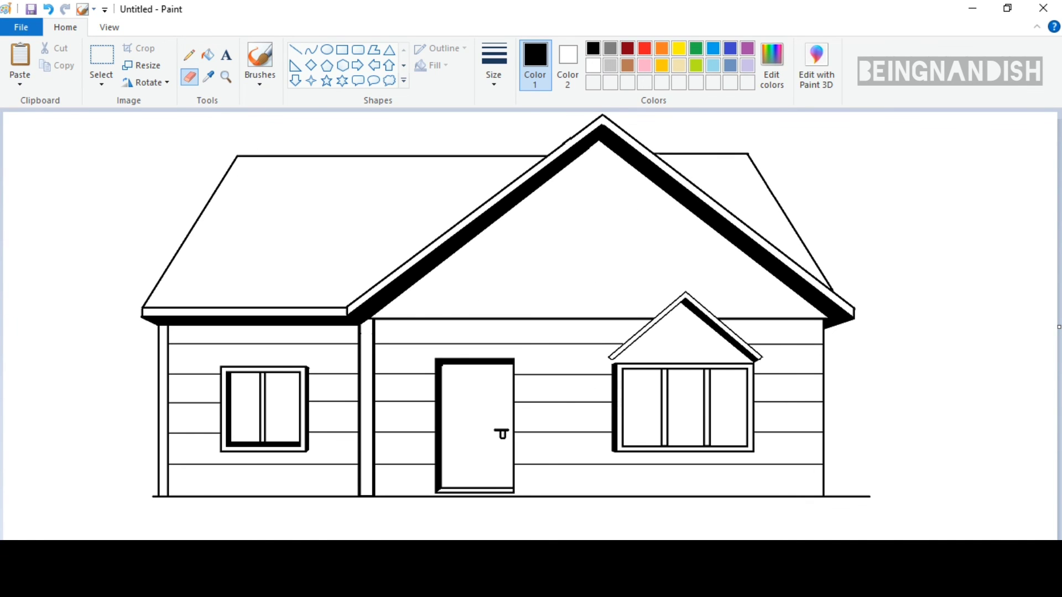